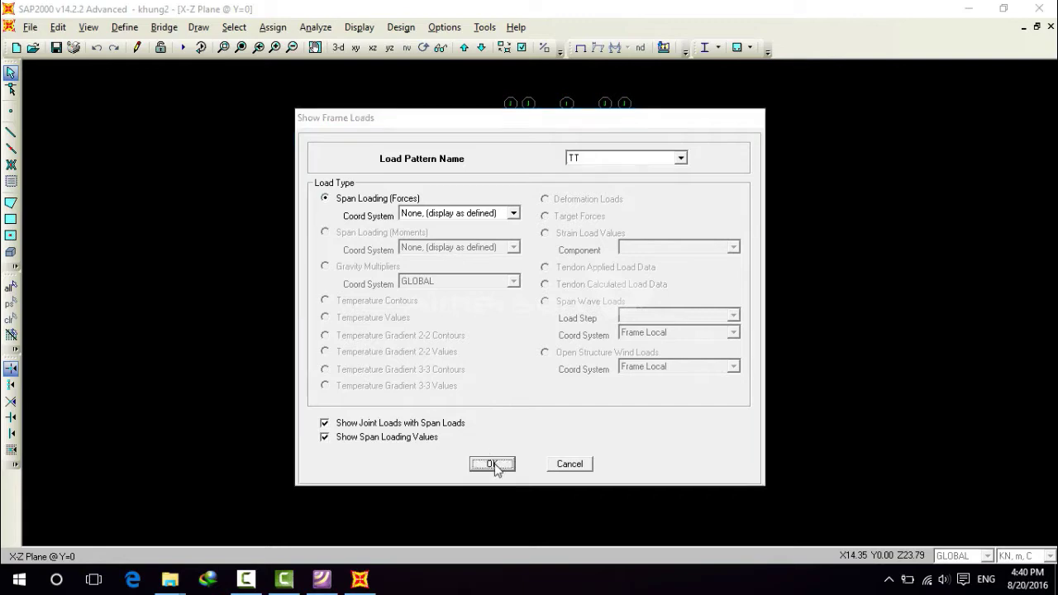
- Display the frame span loads of load pattern HT1
left_click(663, 48)
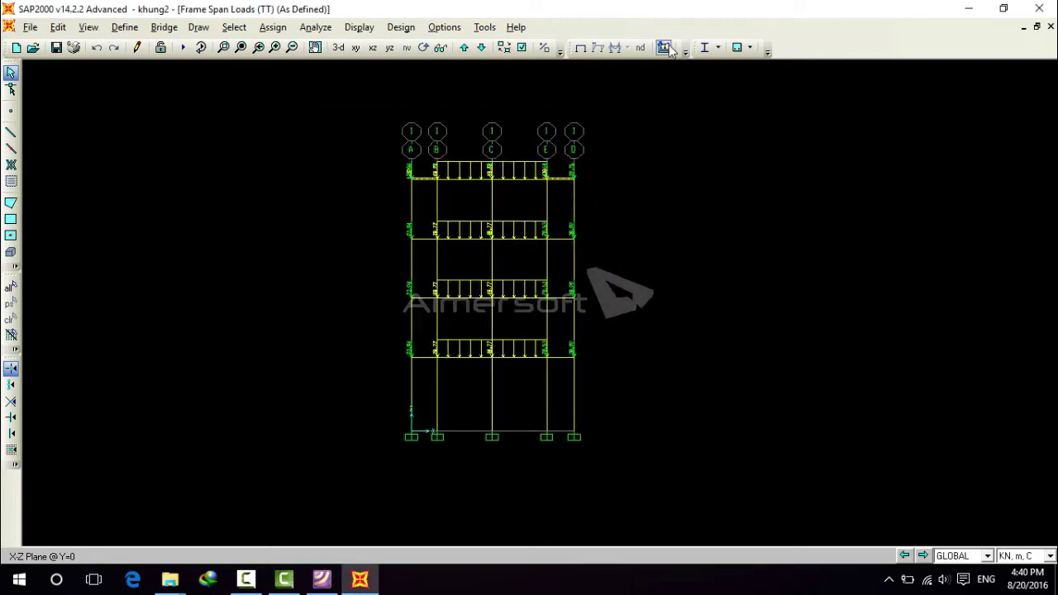
left_click(625, 158)
left_click(579, 182)
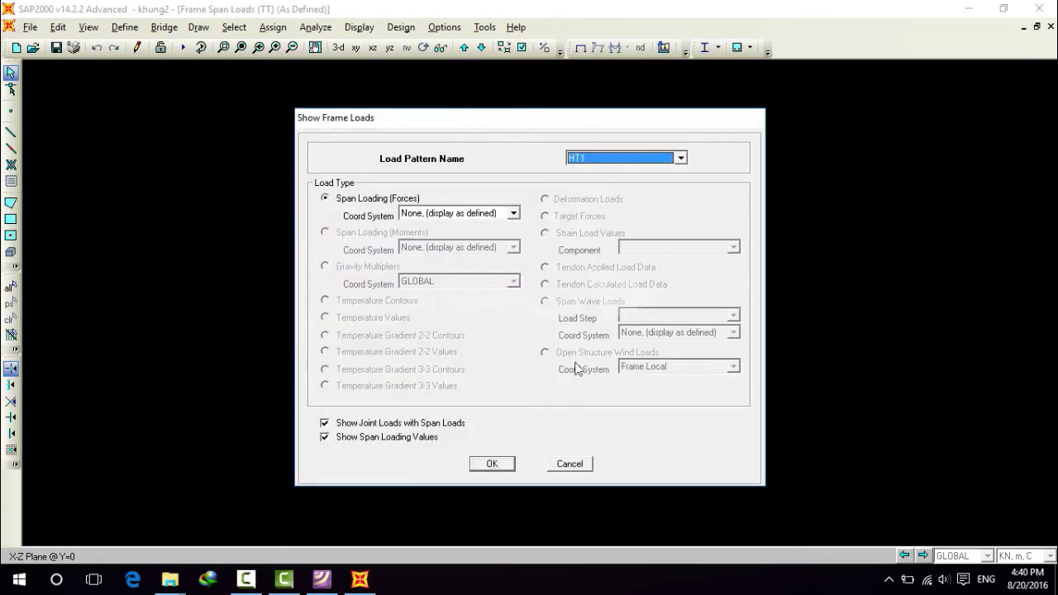
left_click(492, 463)
- Display the frame span loads of load pattern GIOT and examine the load values across the whole frame
left_click(664, 47)
left_click(626, 157)
left_click(597, 203)
left_click(496, 464)
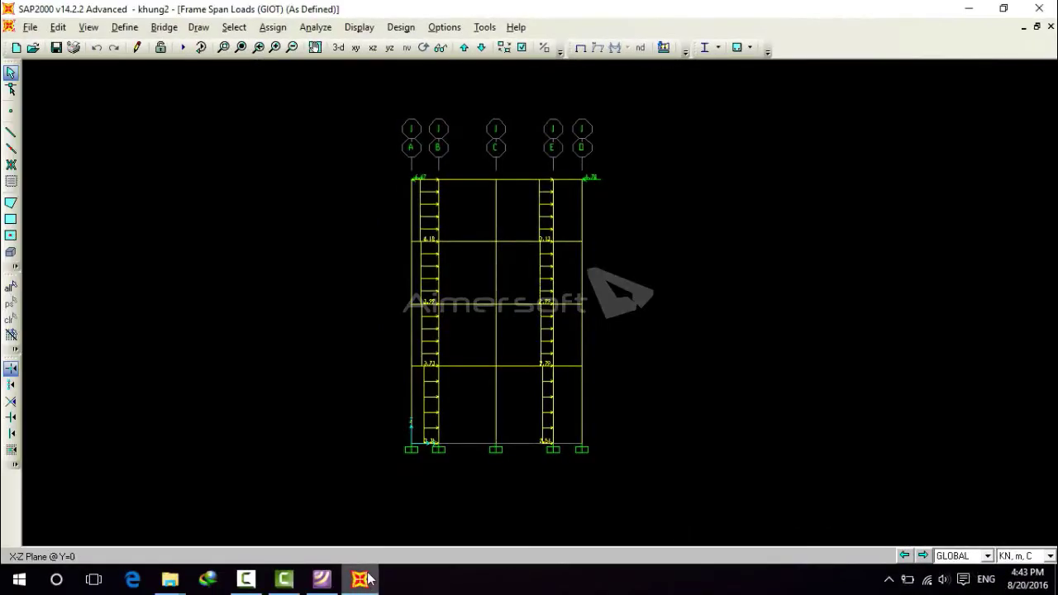
scroll(455, 232, "up", 4)
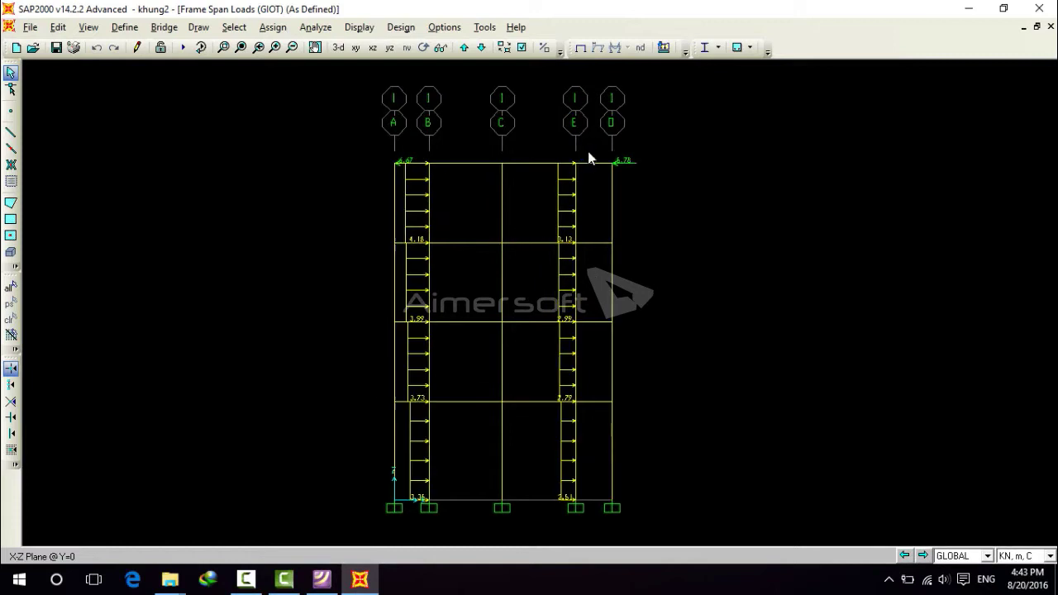
middle_click_drag(497, 218, 389, 218)
scroll(372, 193, "up", 1)
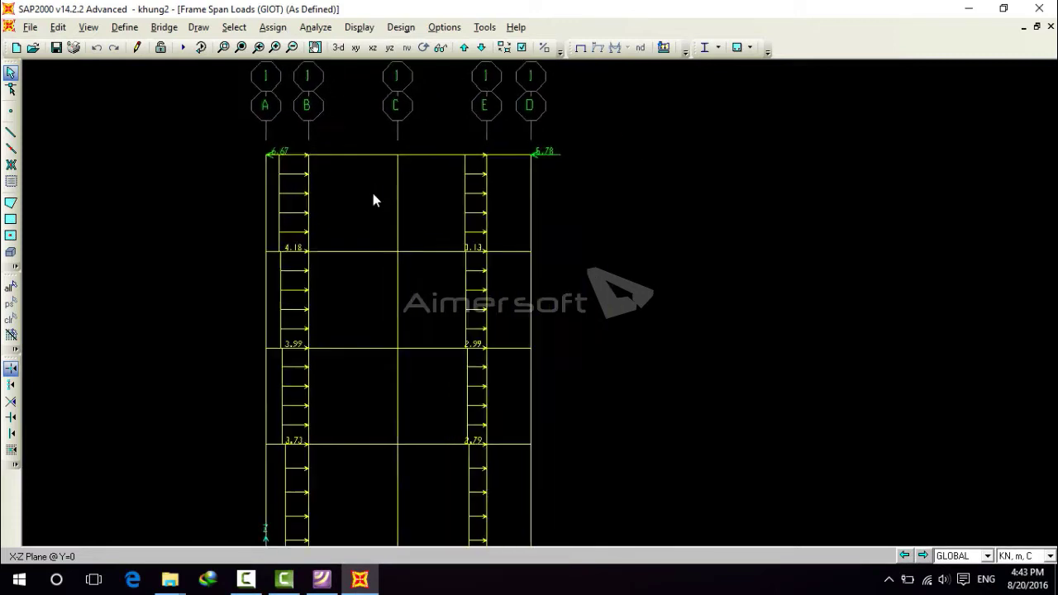
scroll(385, 172, "down", 1)
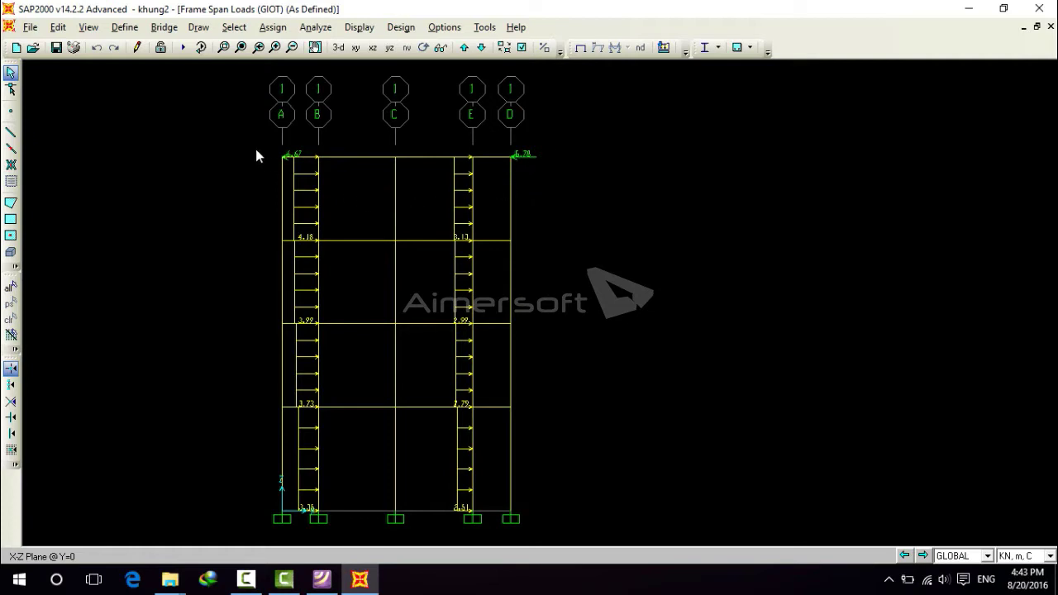
- Select the beams on all four floor levels and assign them output stations with a minimum number of 3
left_click_drag(264, 134, 526, 177)
left_click_drag(229, 209, 532, 267)
left_click_drag(536, 351, 533, 350)
left_click_drag(242, 378, 555, 428)
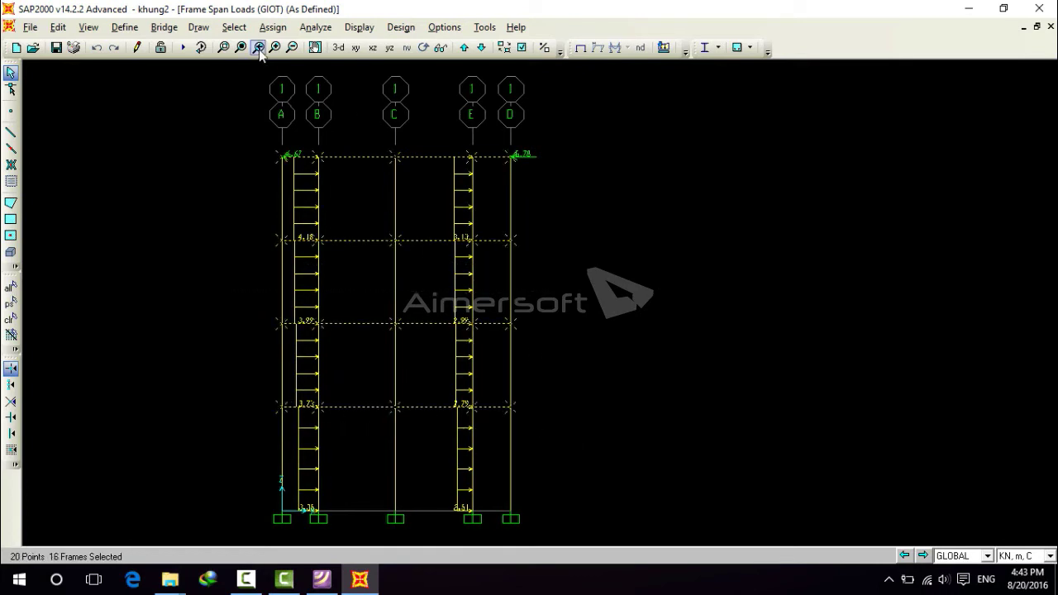
left_click(274, 29)
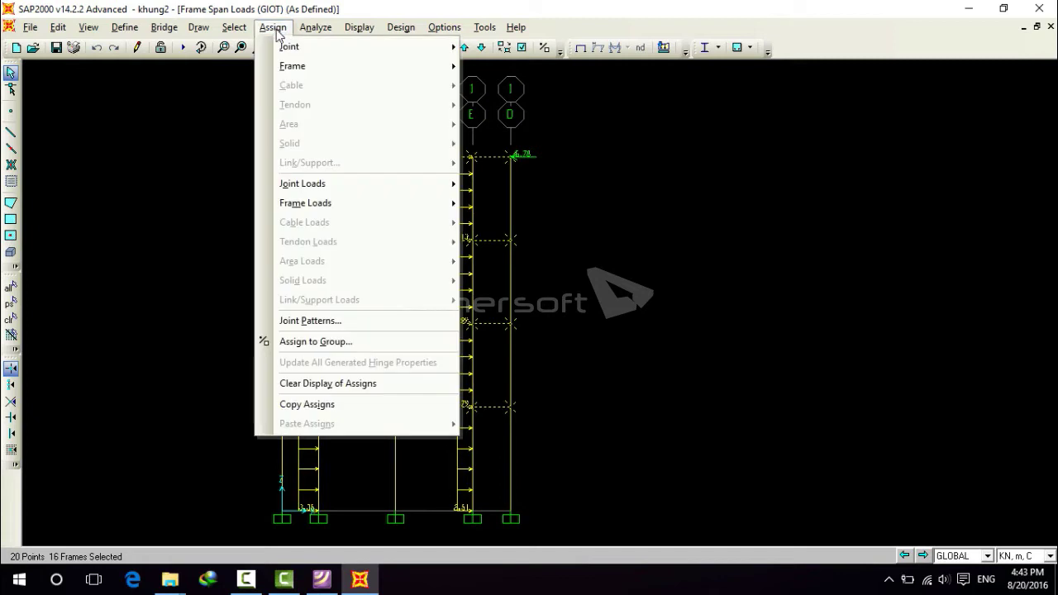
mouse_move(282, 68)
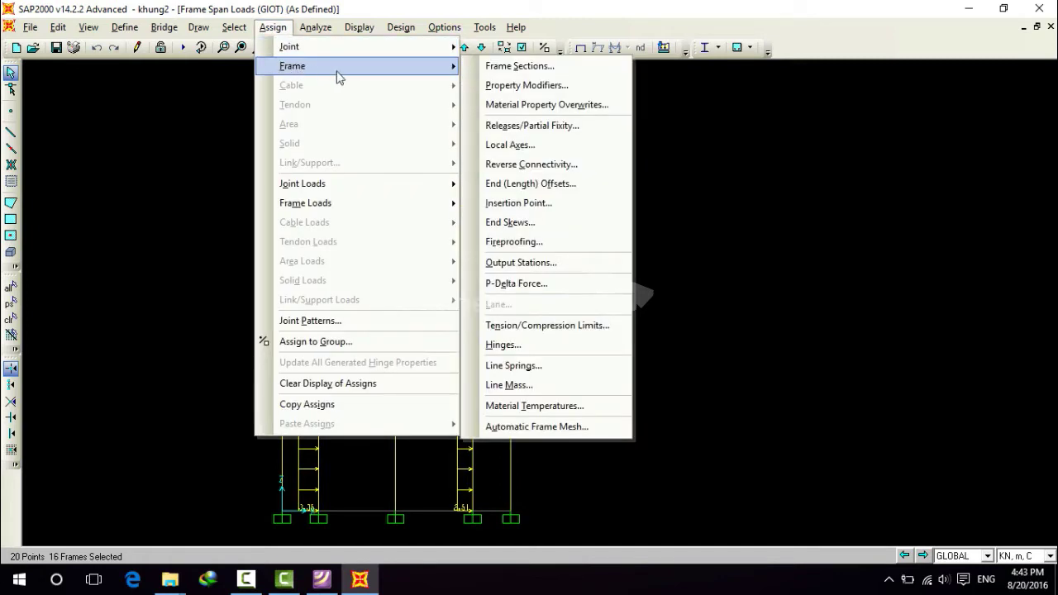
left_click(508, 262)
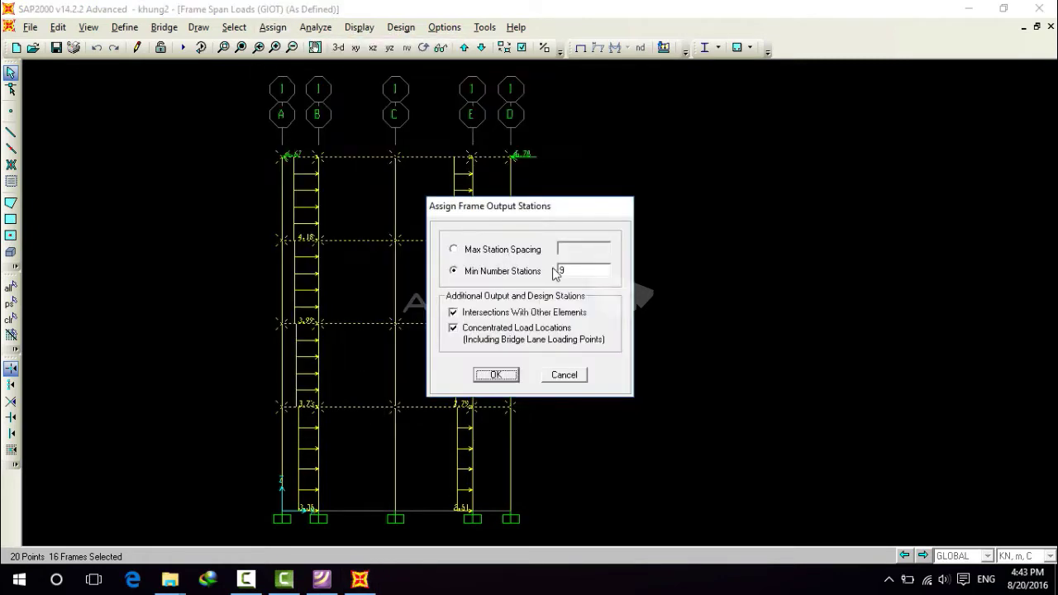
left_click(512, 372)
- Select the columns on all five grid lines and assign them output stations with a minimum number of 2
left_click_drag(250, 143, 291, 525)
left_click_drag(309, 145, 330, 538)
left_click_drag(378, 134, 414, 529)
left_click_drag(464, 151, 486, 529)
left_click_drag(512, 142, 514, 527)
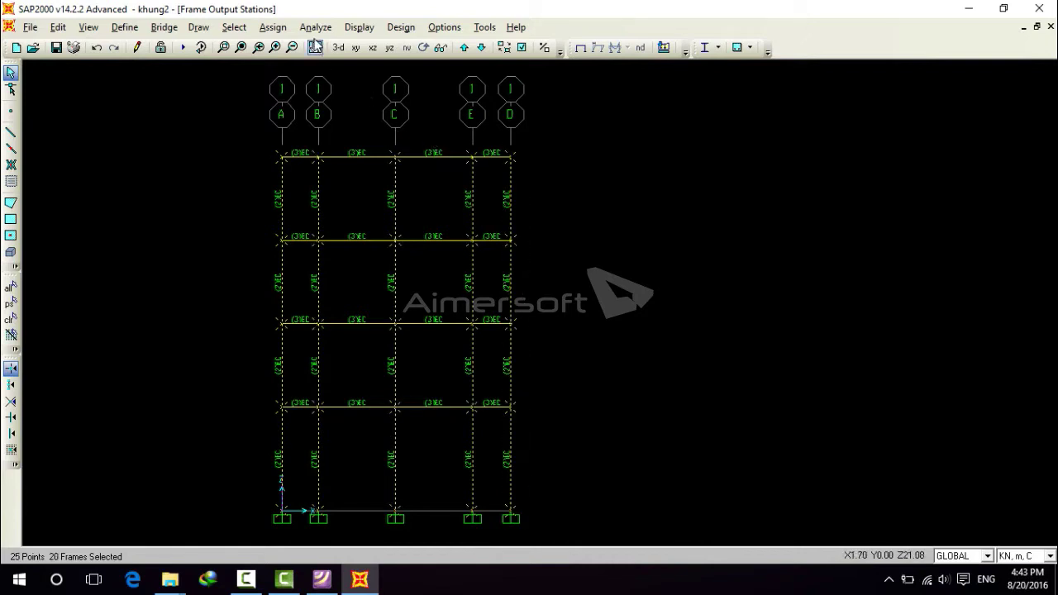
left_click(302, 27)
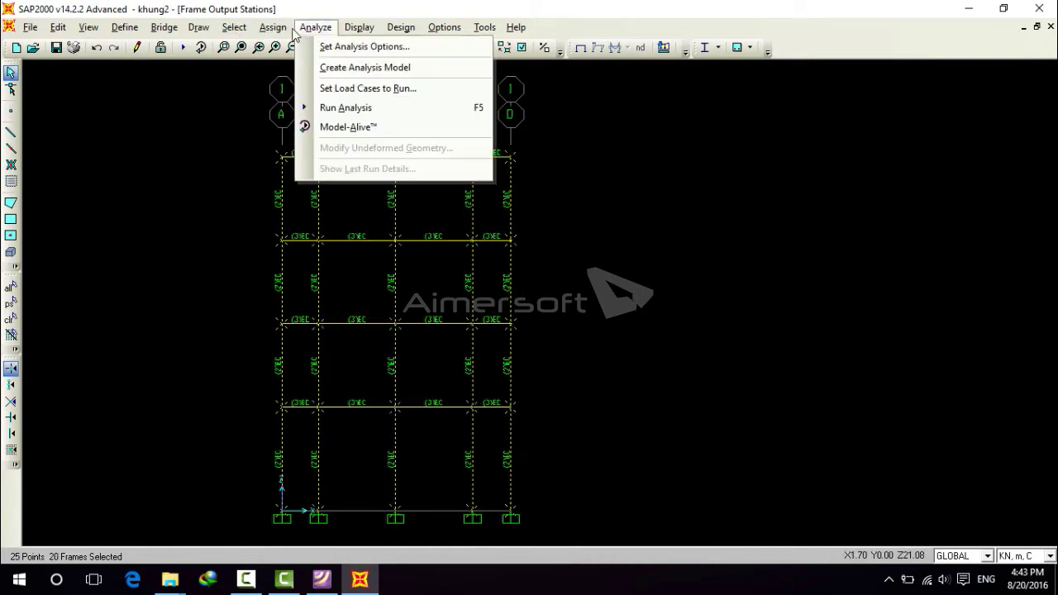
mouse_move(274, 30)
mouse_move(374, 72)
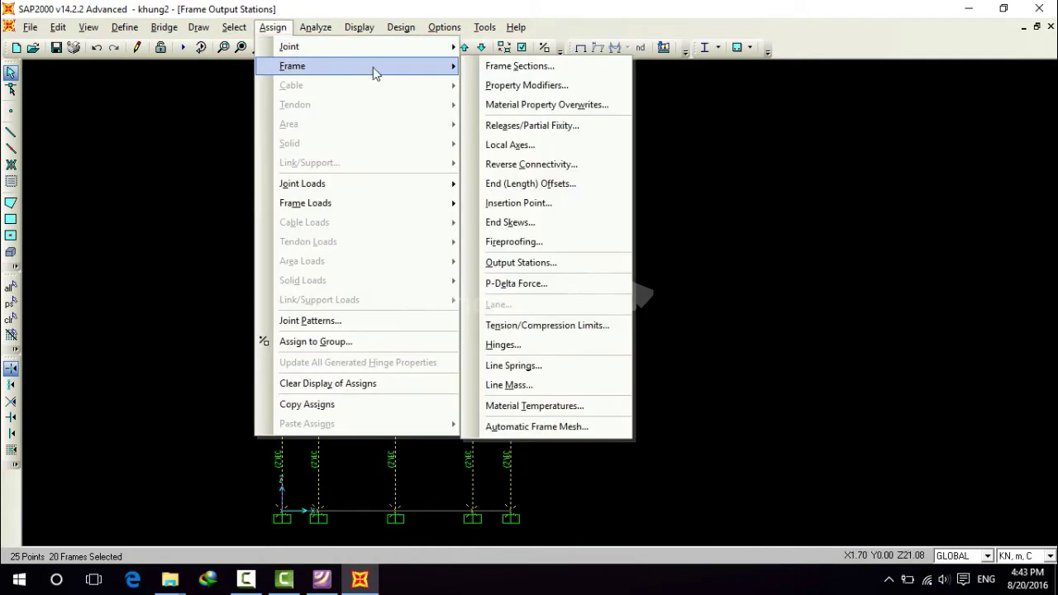
left_click(521, 262)
left_click(558, 269)
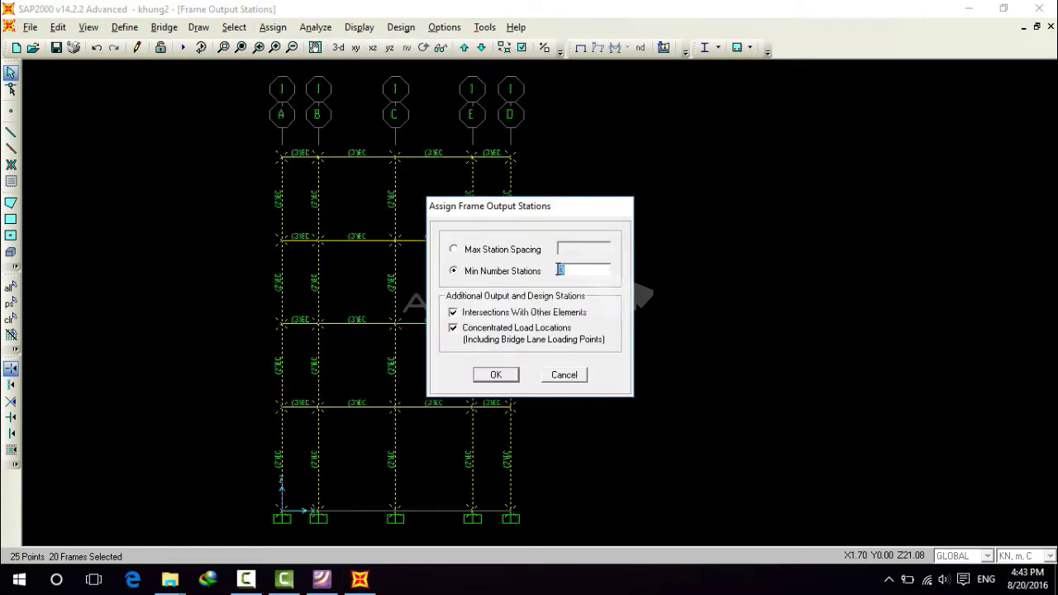
left_click(498, 375)
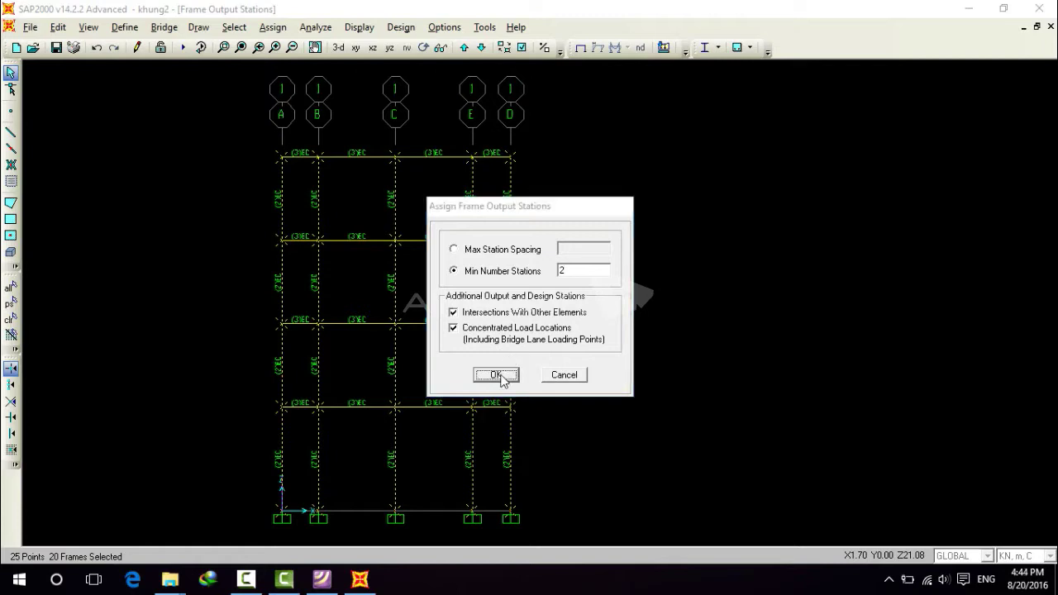
- Run the analysis and display the joint reaction forces as arrows for load case GIOT
left_click(182, 47)
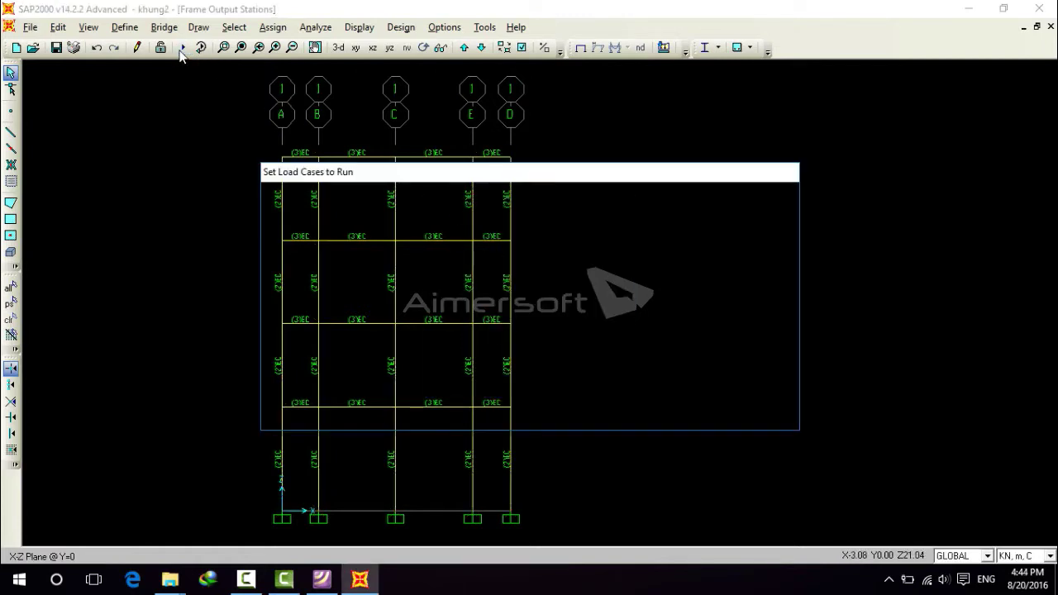
left_click(699, 380)
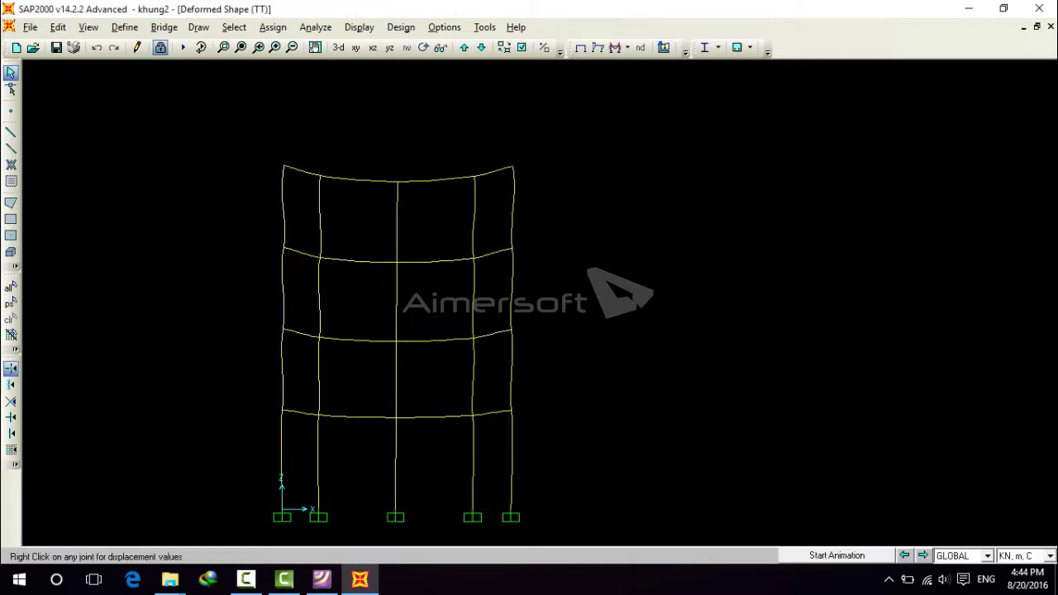
left_click(627, 47)
left_click(641, 64)
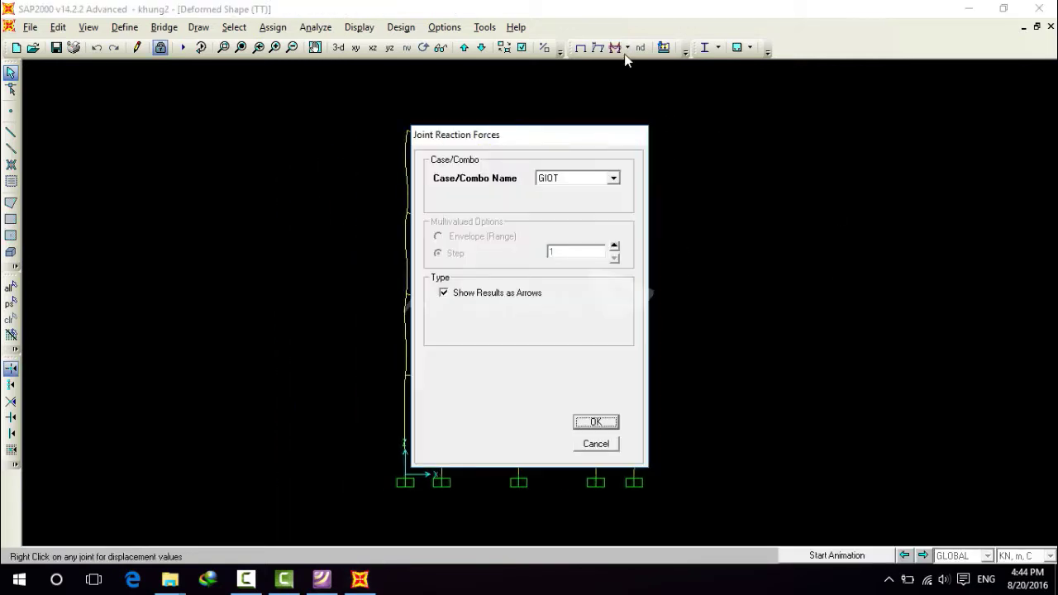
left_click(584, 183)
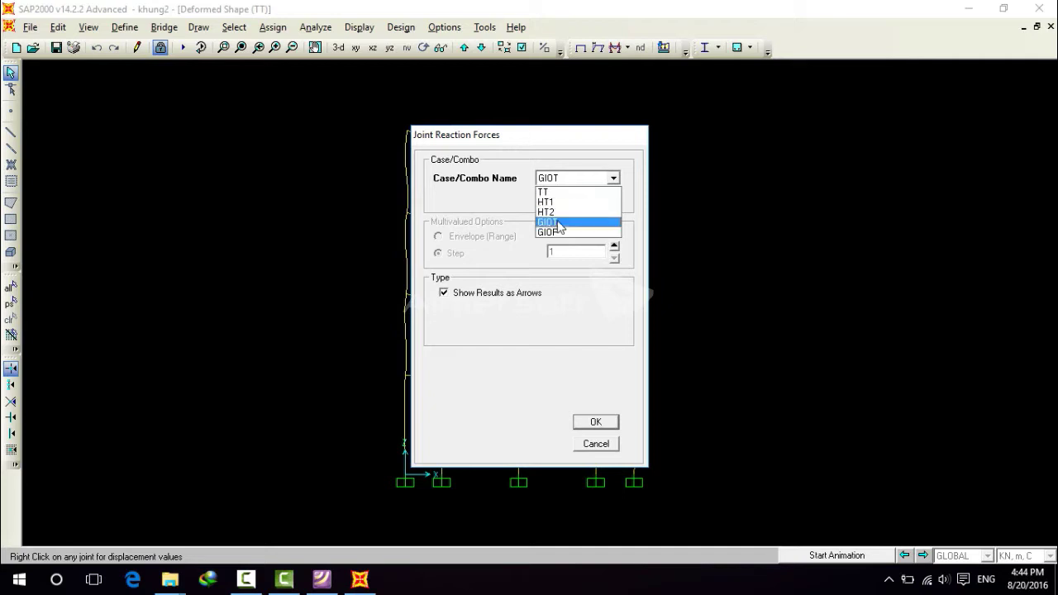
left_click(559, 225)
left_click(595, 423)
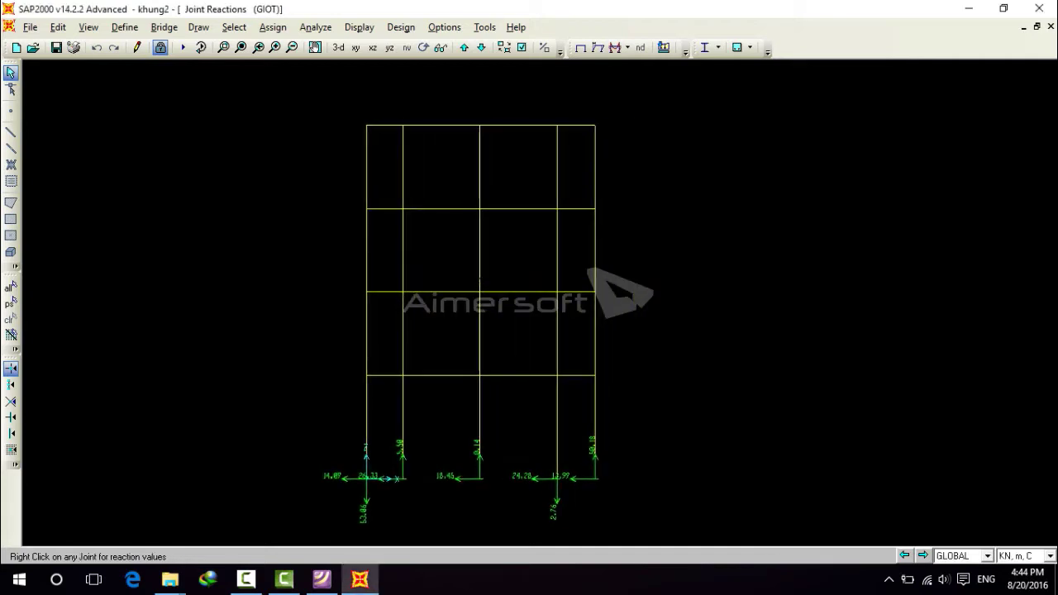
- Display the Moment 3-3 diagram of the frame for load case GIOT with values shown
left_click(627, 48)
left_click(641, 85)
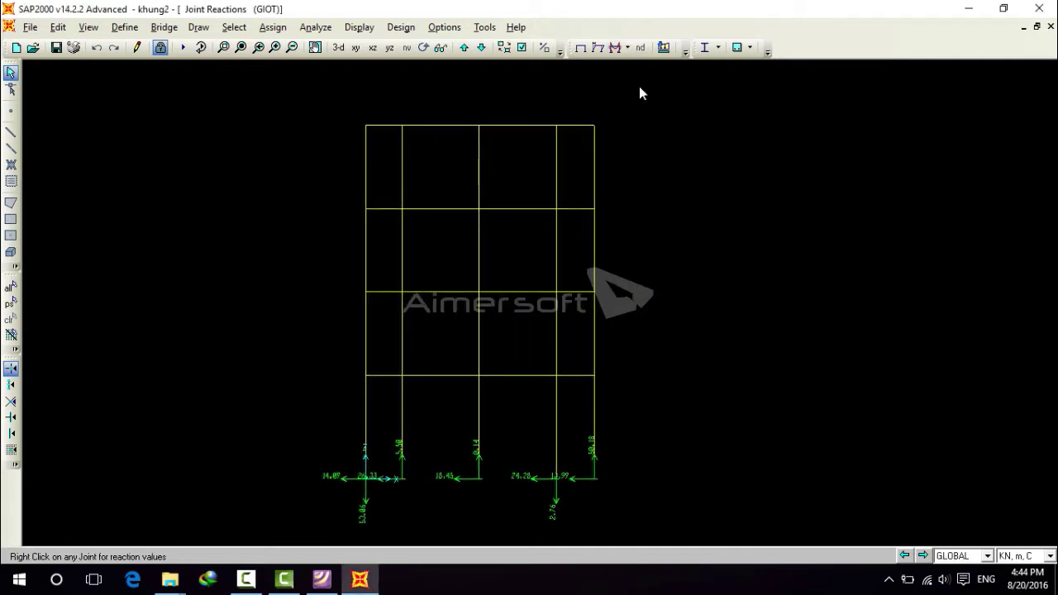
left_click(440, 331)
left_click(538, 330)
left_click(595, 422)
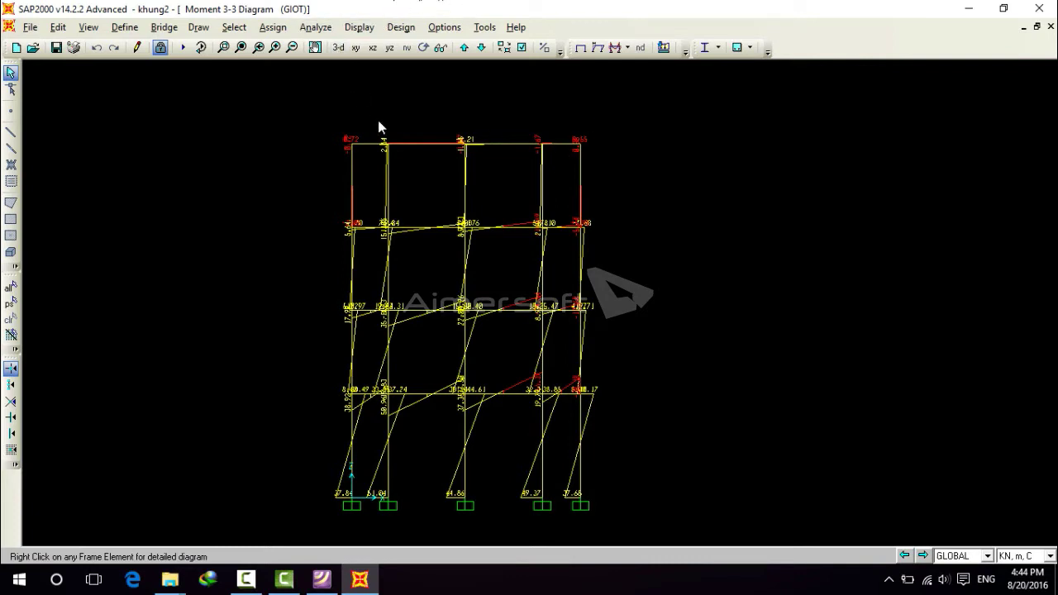
- Select the columns on all five grid lines and open the choice of tables for display
left_click_drag(324, 115, 360, 516)
left_click_drag(379, 137, 403, 517)
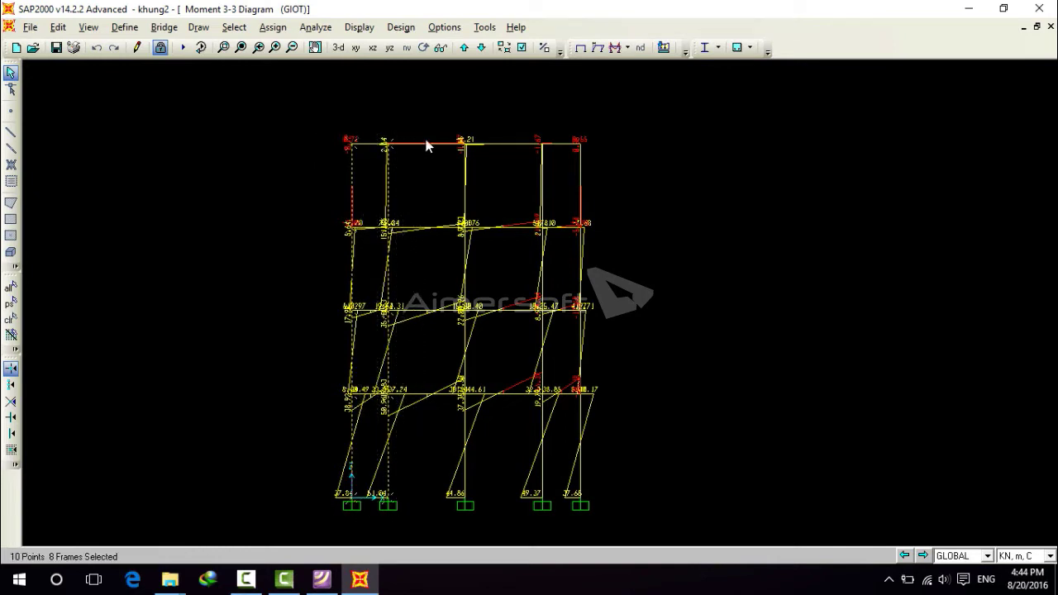
left_click_drag(449, 125, 485, 521)
left_click_drag(520, 128, 550, 524)
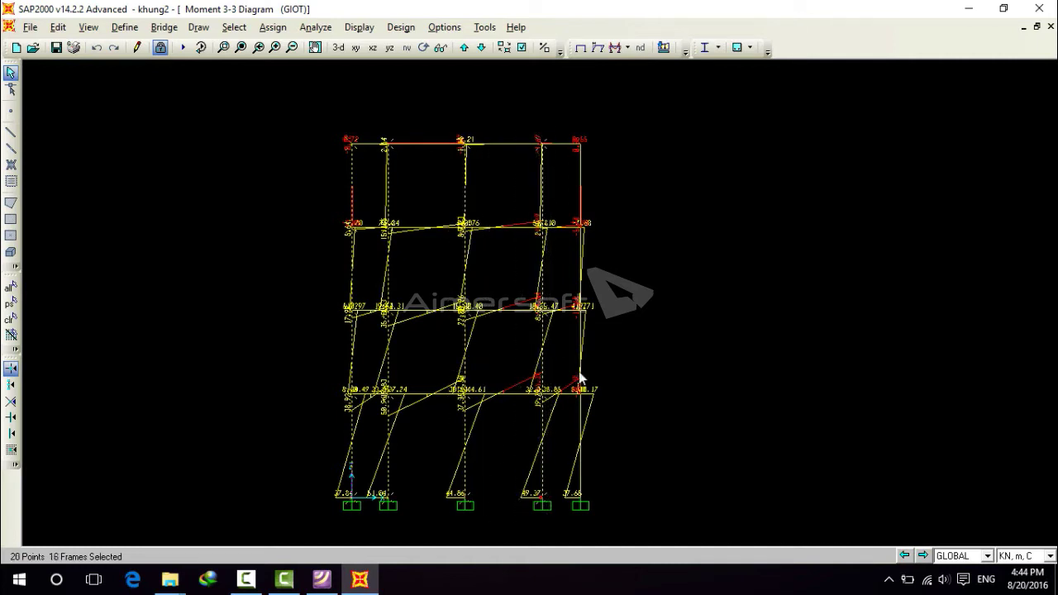
left_click_drag(609, 329, 611, 522)
left_click(359, 27)
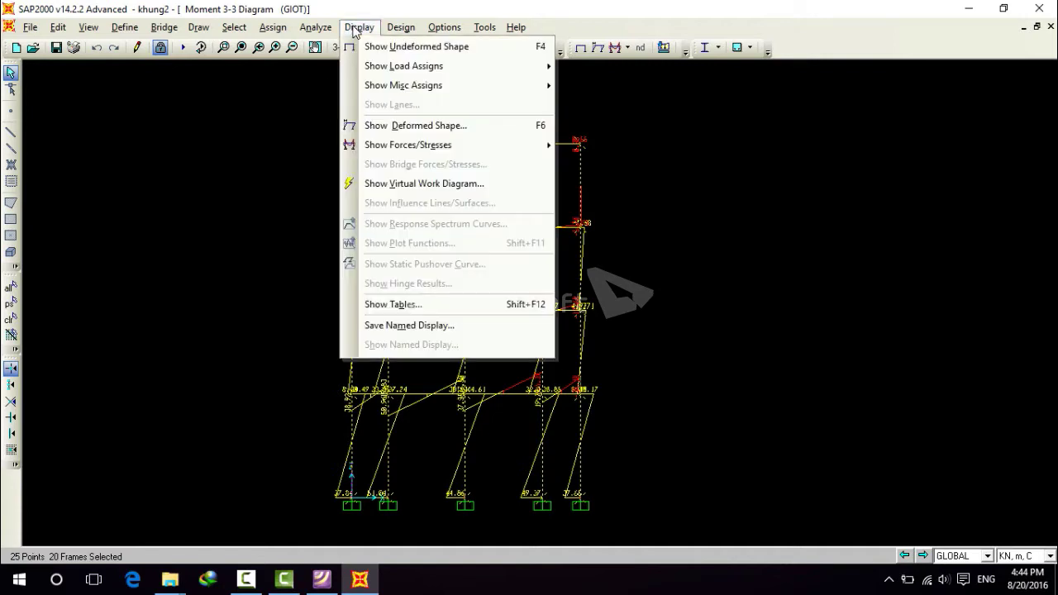
left_click(410, 304)
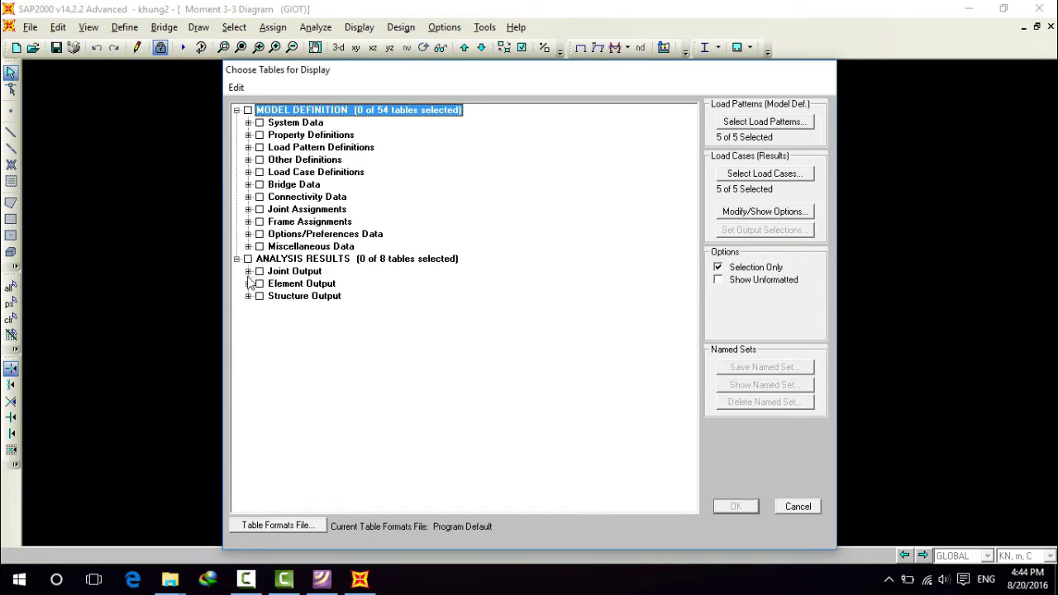
- Display the Element Forces - Frames table for the selected columns with load cases GIOP, GIOT, HT1, HT2 and TT
left_click(248, 283)
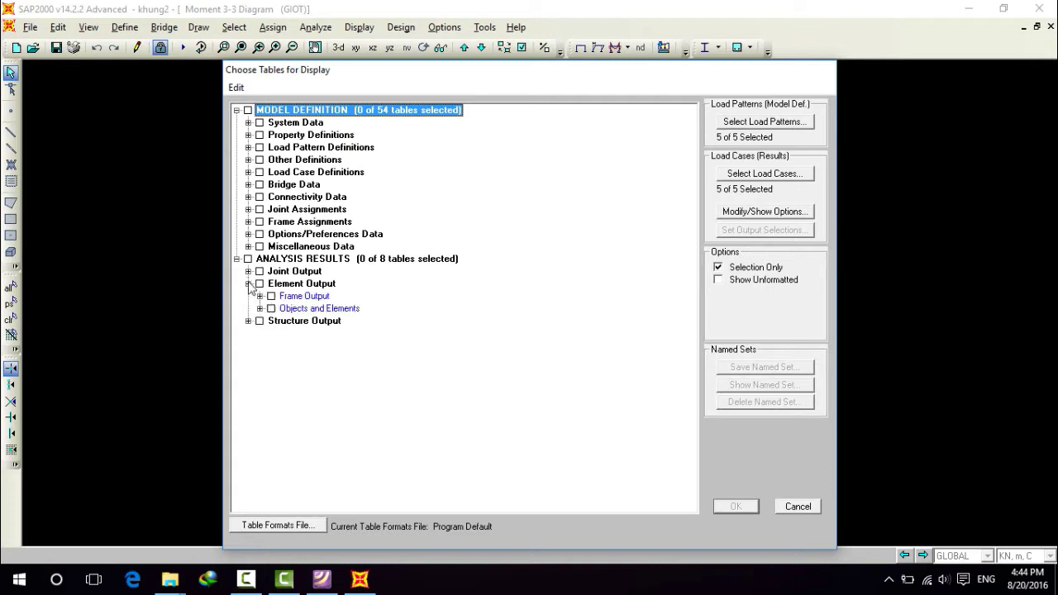
left_click(259, 296)
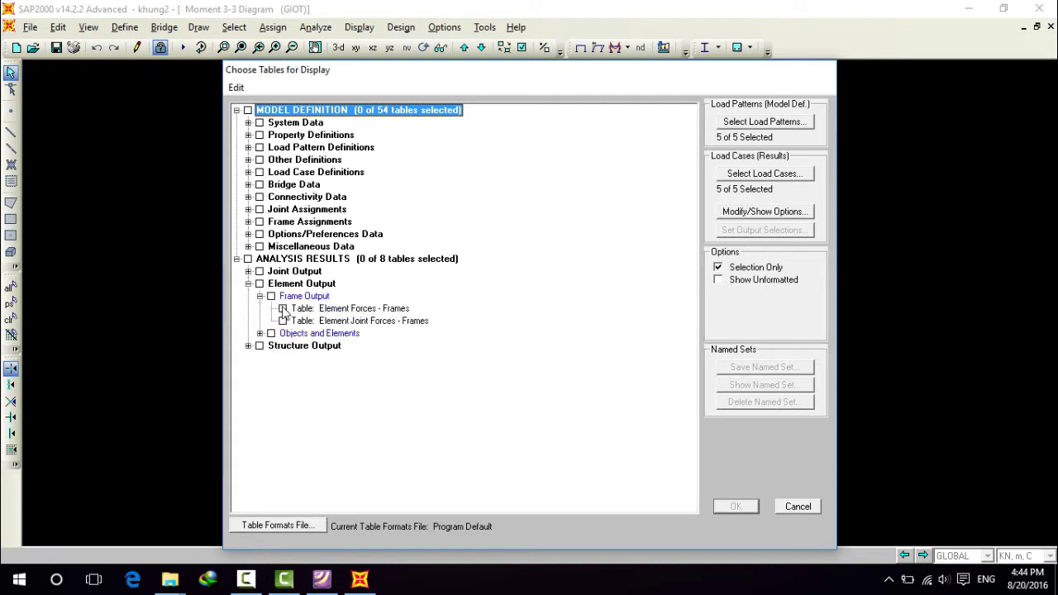
left_click(282, 308)
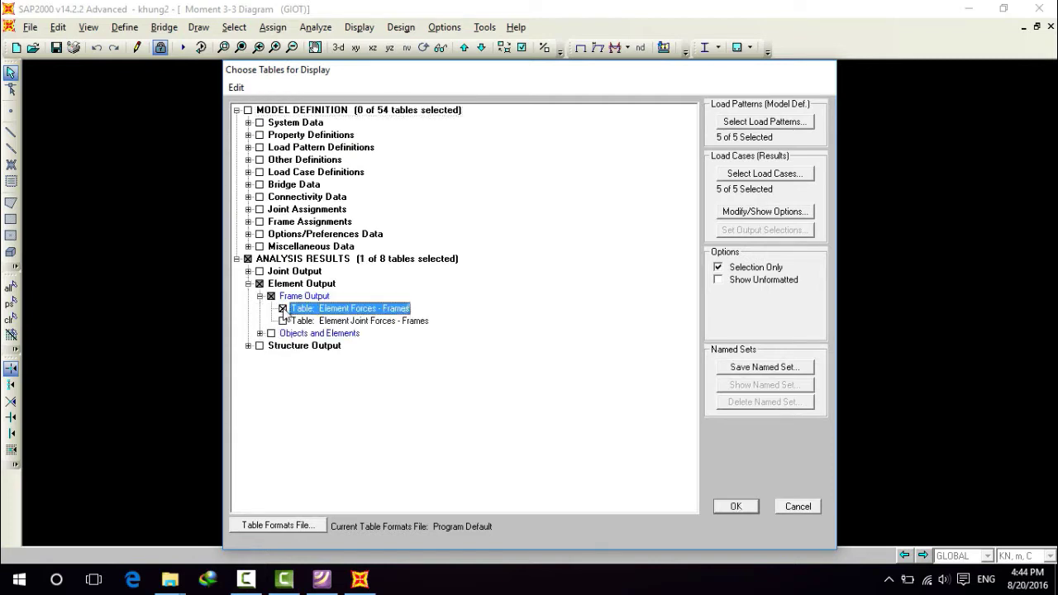
left_click(248, 271)
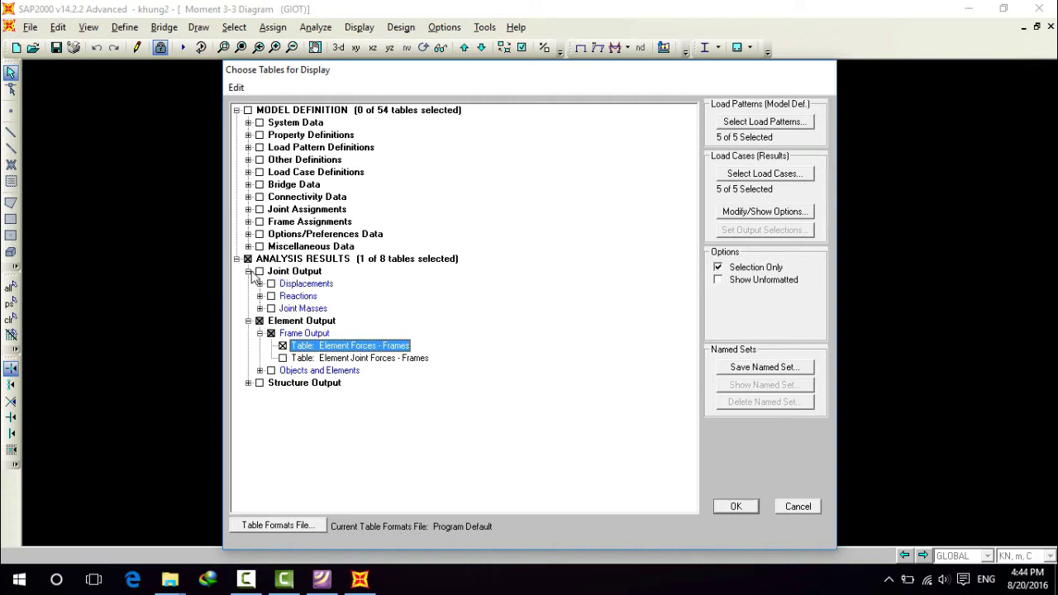
left_click(248, 272)
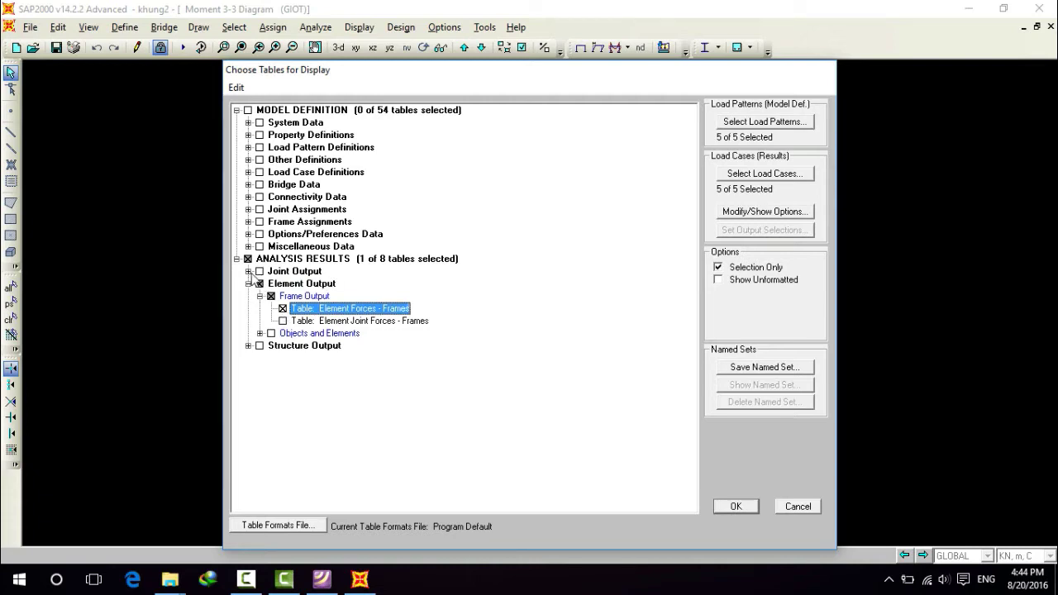
left_click(762, 173)
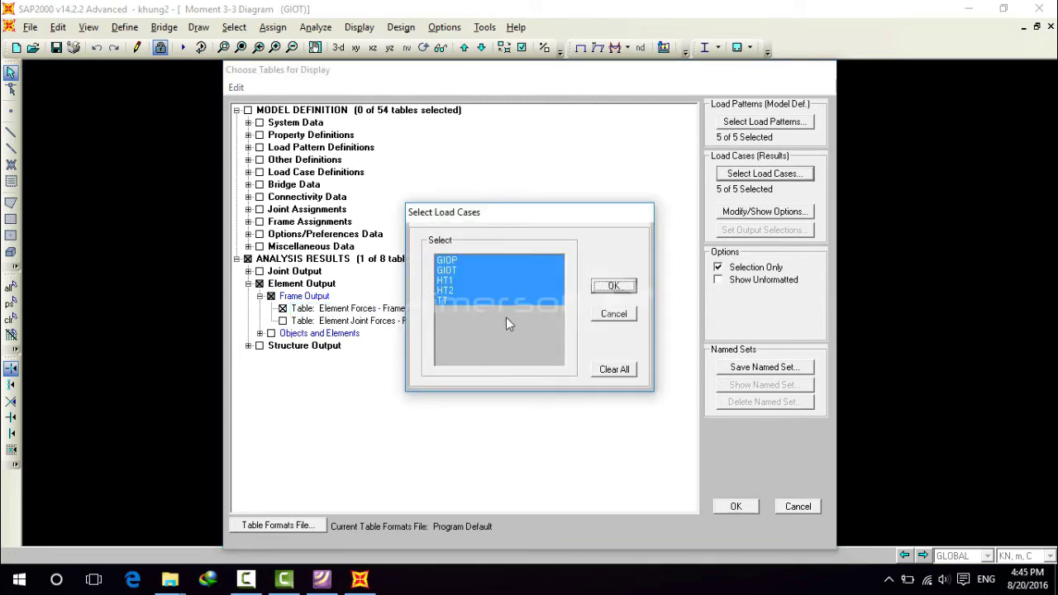
left_click(612, 289)
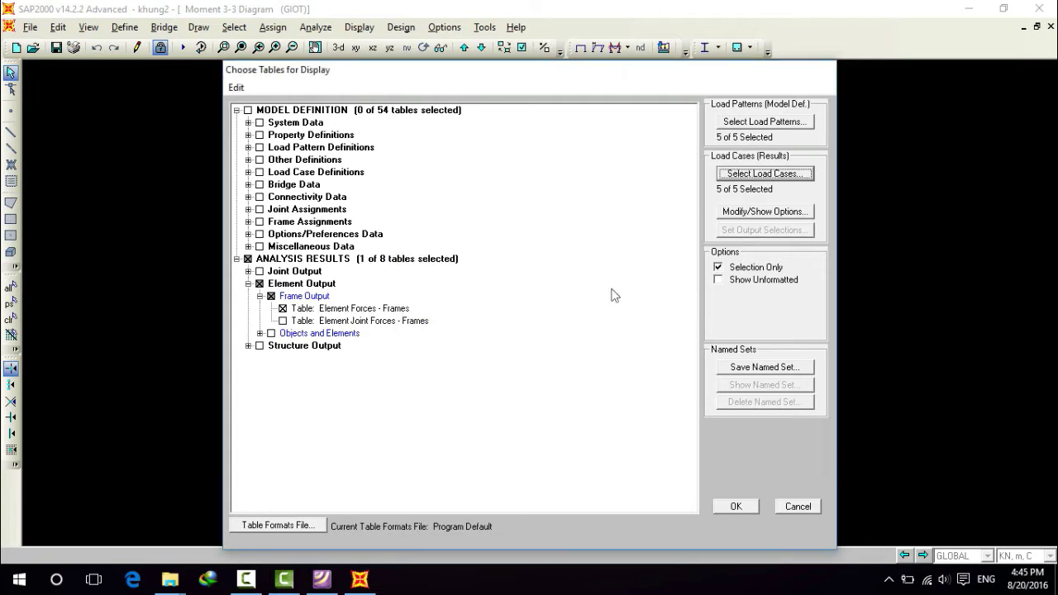
left_click(736, 506)
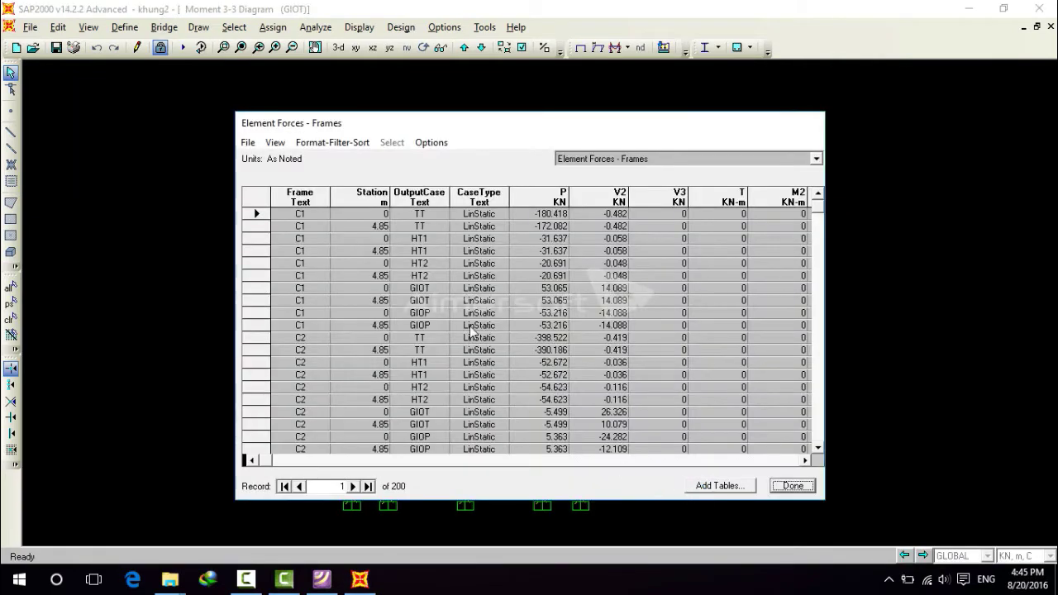
- Export the current column Element Forces - Frames table to Excel and look through the exported rows
left_click(247, 143)
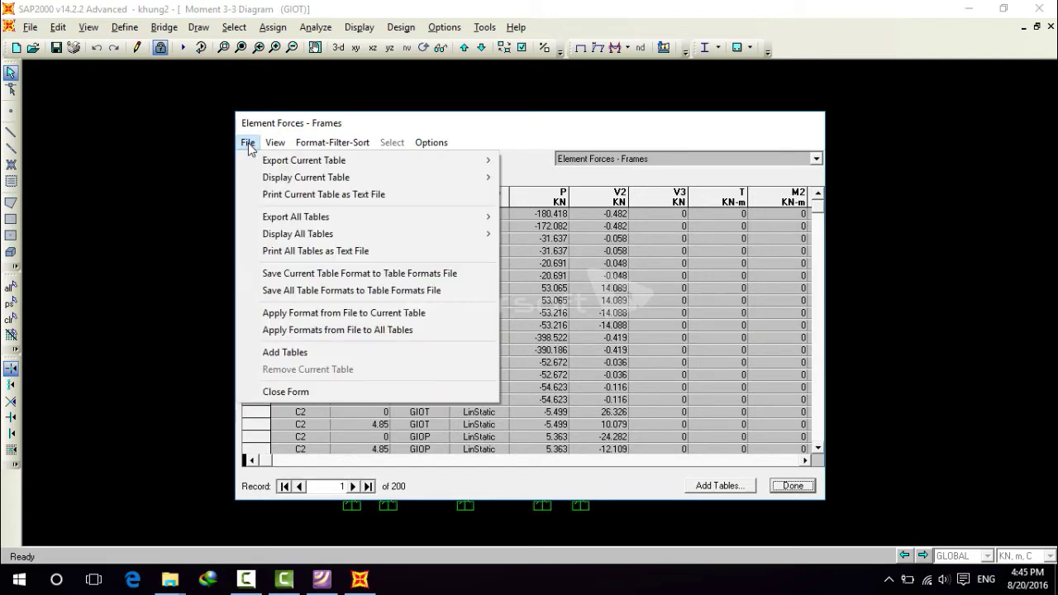
mouse_move(297, 166)
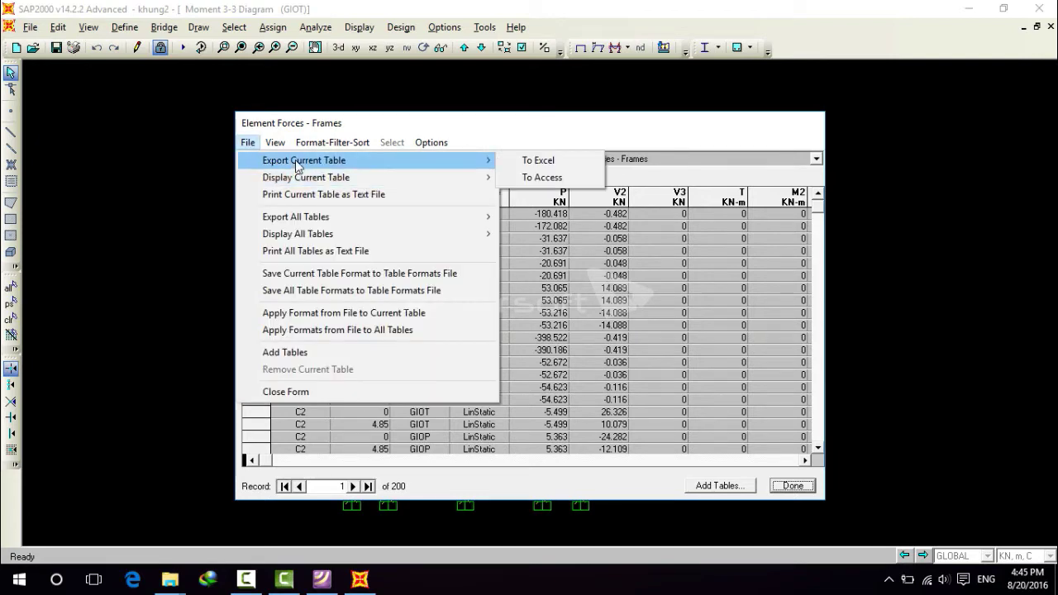
left_click(514, 161)
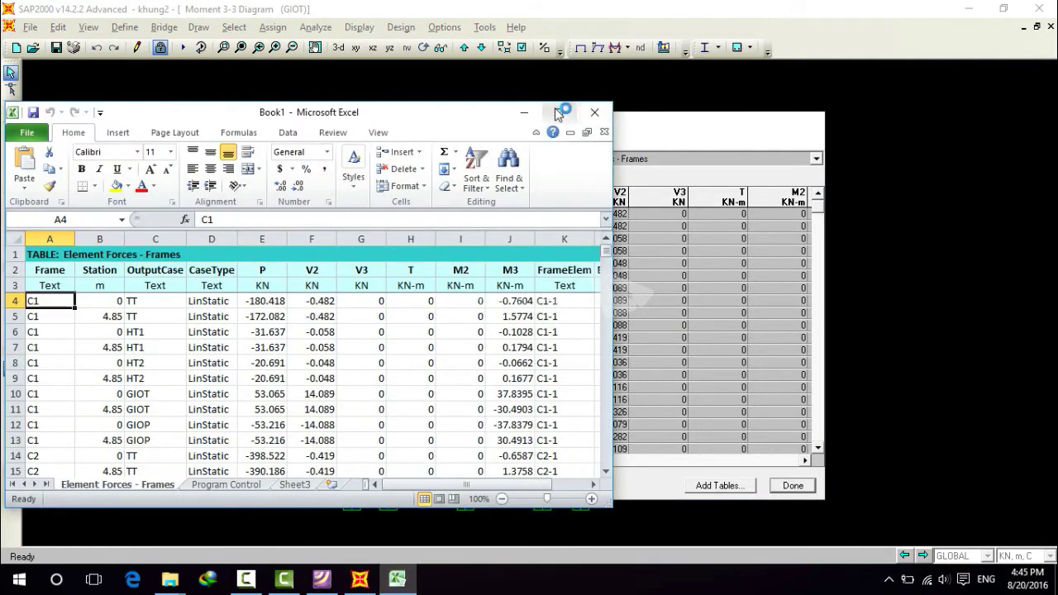
left_click(569, 103)
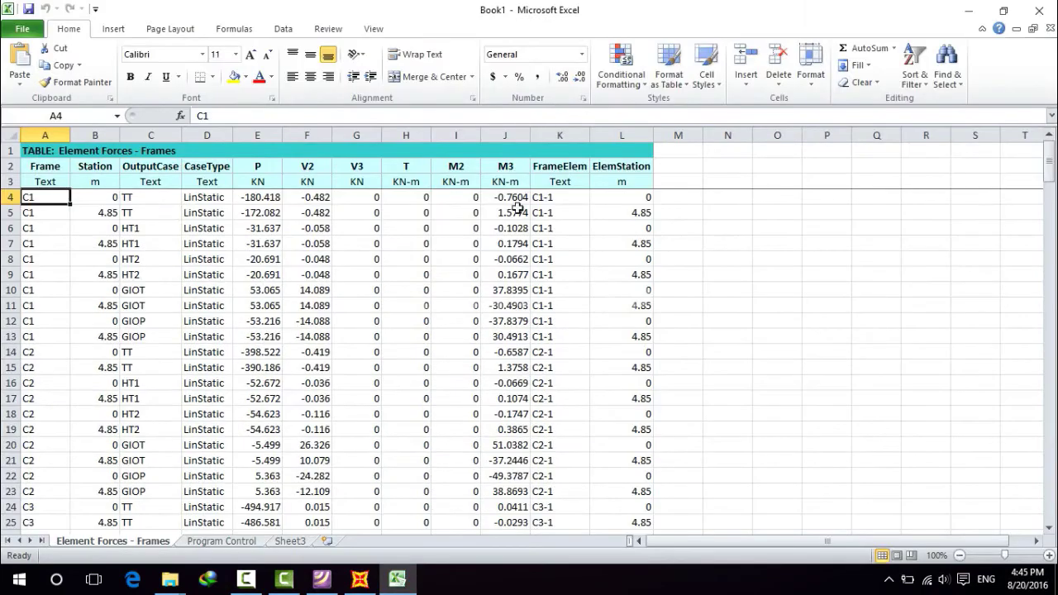
scroll(472, 303, "down", 6)
scroll(453, 353, "up", 6)
left_click(112, 200)
left_click(110, 213)
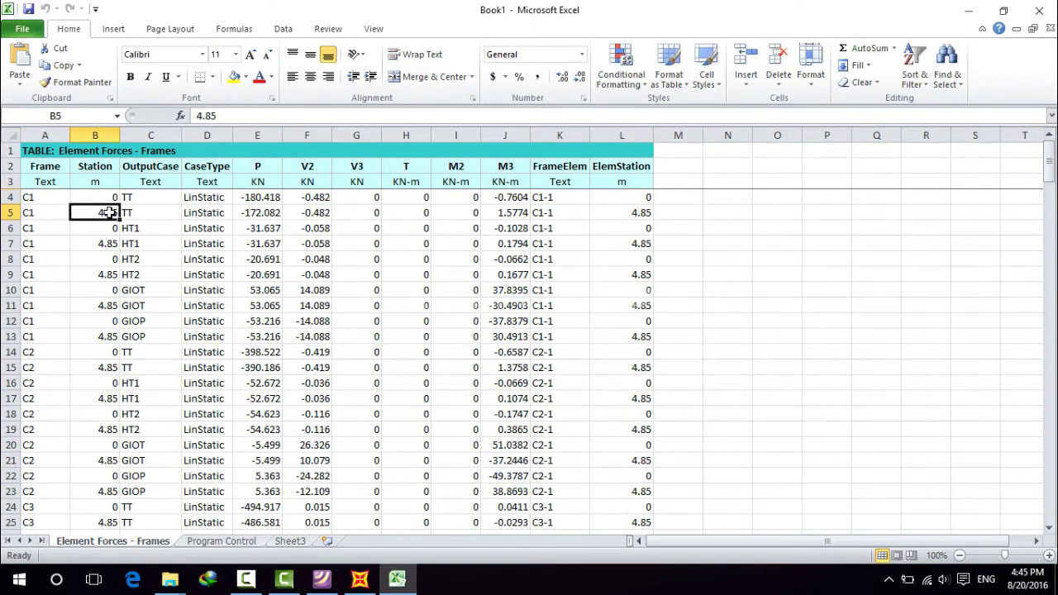
- Save the exported workbook to the Desktop as noiluccot, then close it and the column forces table
left_click(25, 31)
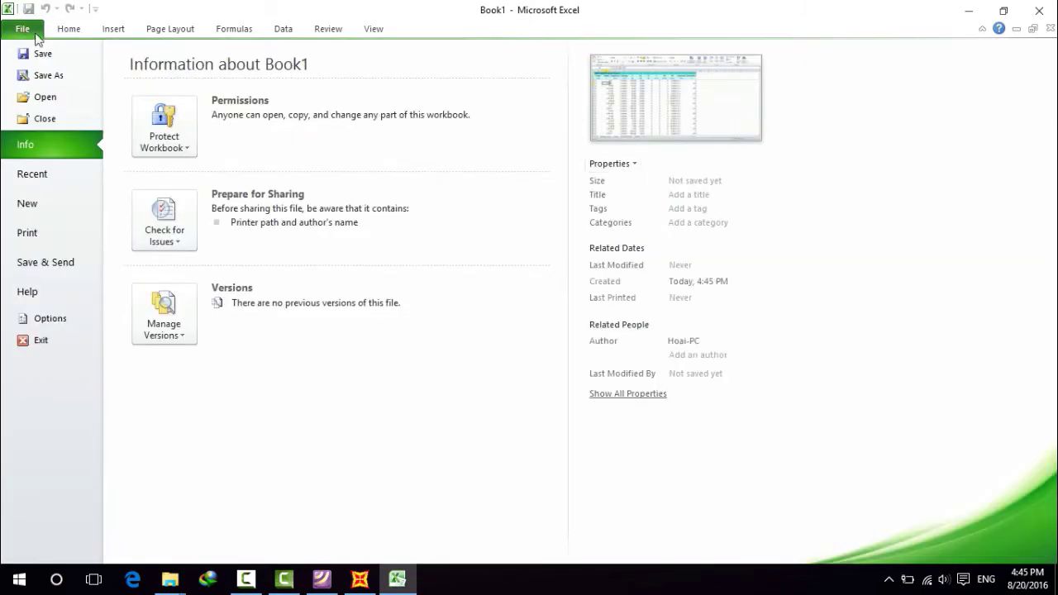
left_click(48, 75)
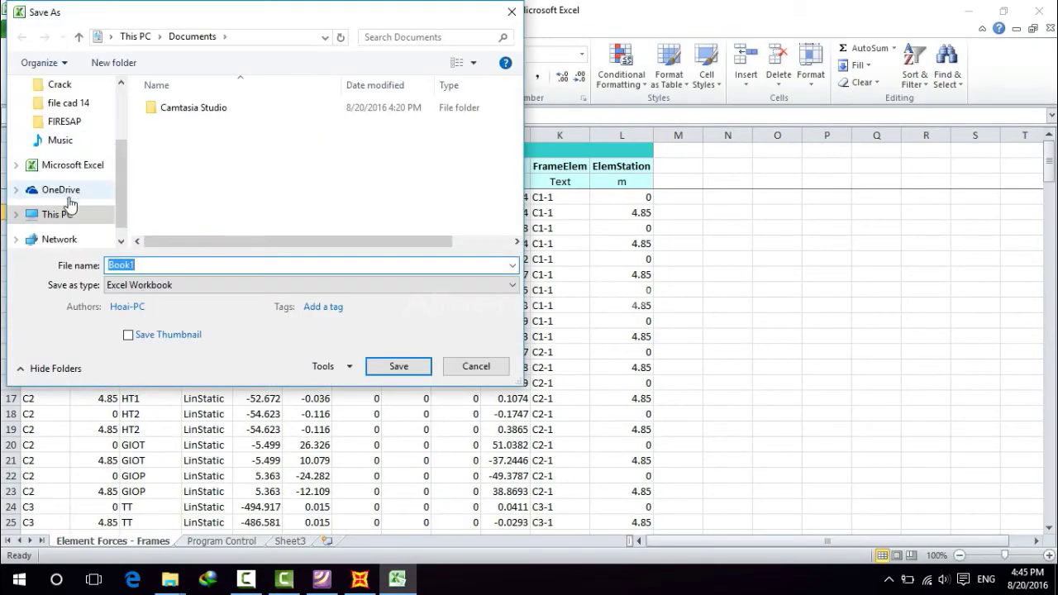
scroll(124, 141, "up", 2)
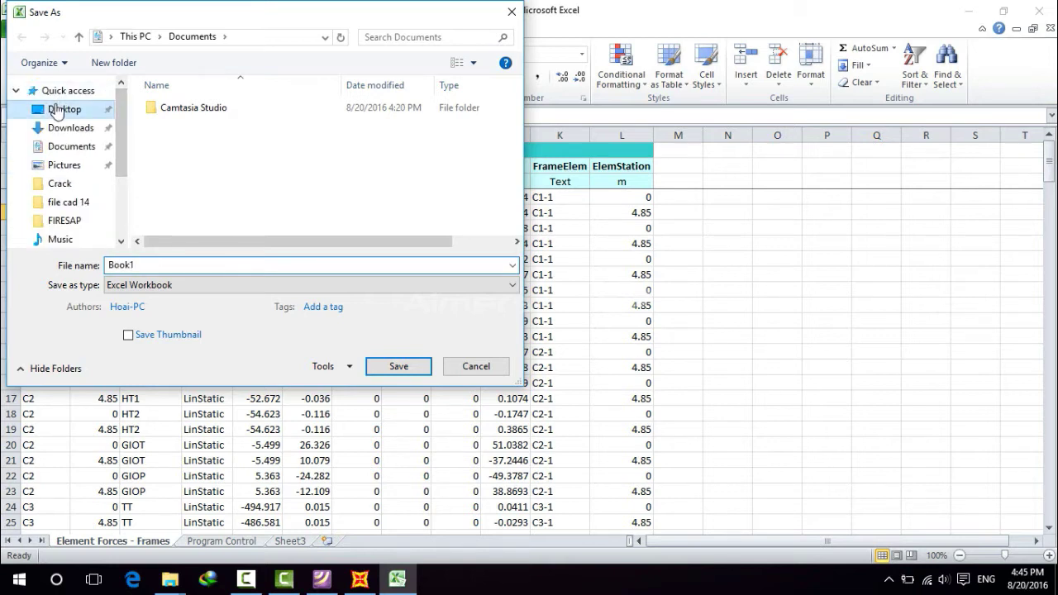
left_click(56, 109)
left_click(169, 263)
type("noiluccot")
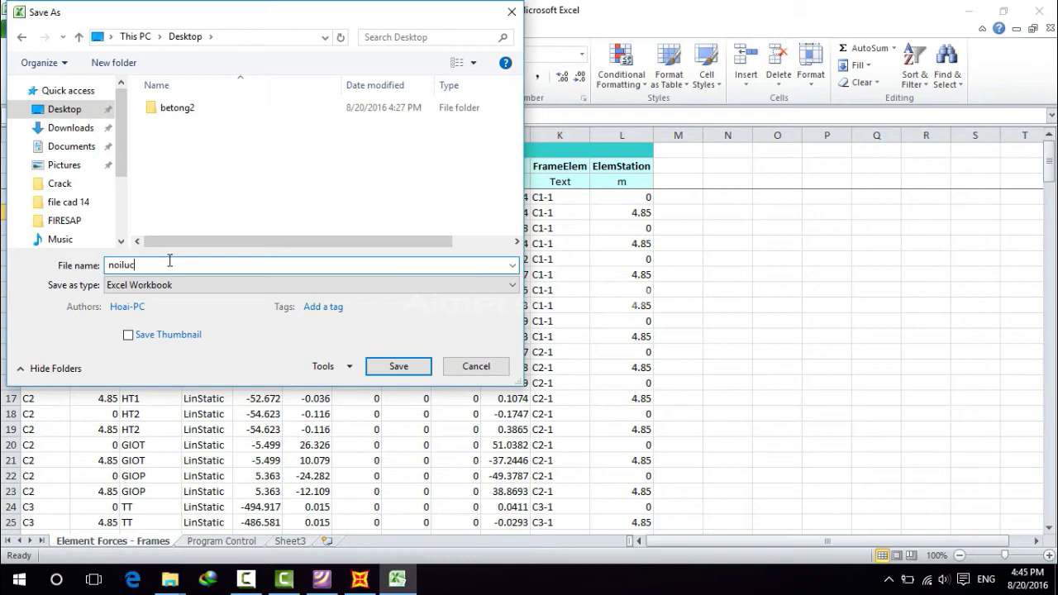
left_click(399, 366)
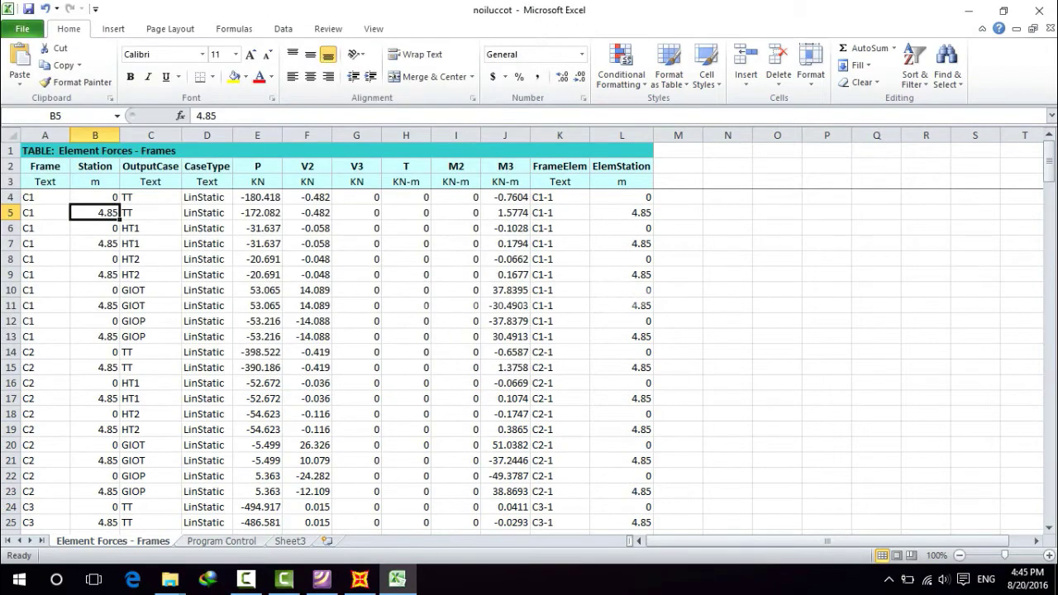
left_click(1038, 11)
left_click(786, 486)
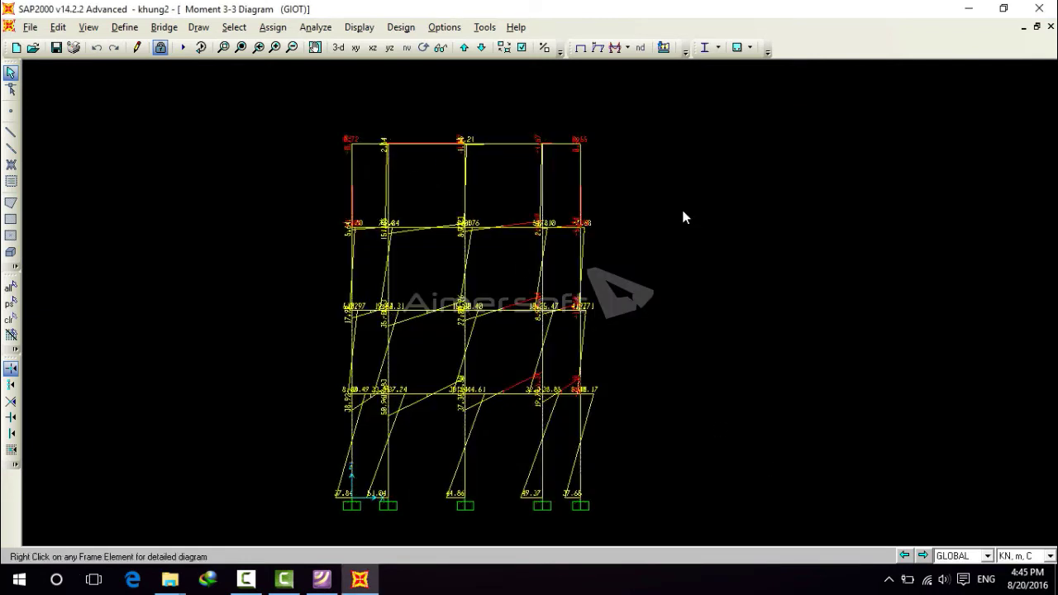
- Select the beams on all four floor levels and display their Element Forces - Frames table
left_click_drag(317, 102, 607, 170)
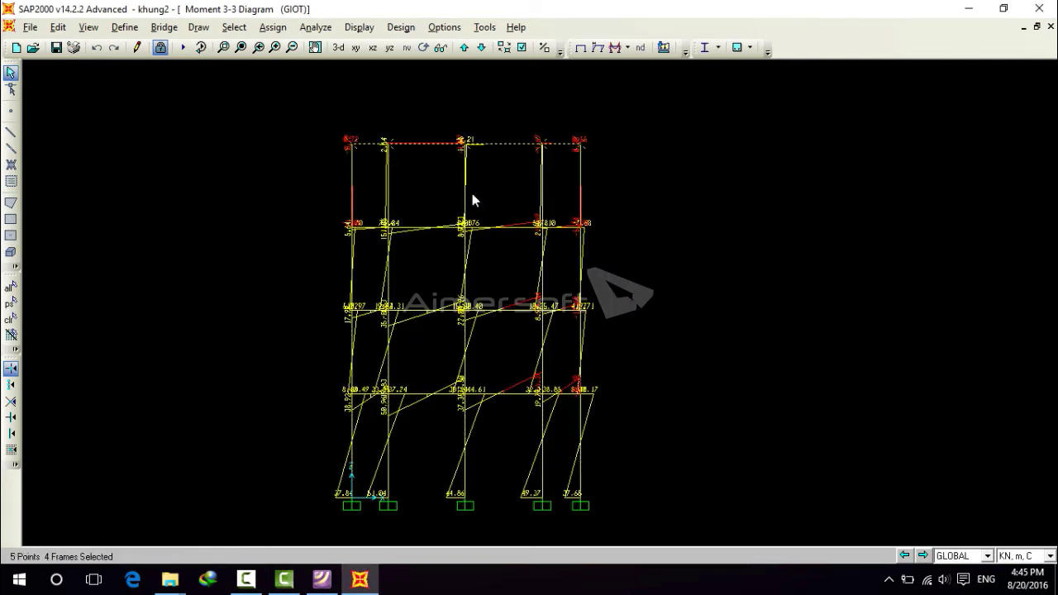
left_click_drag(315, 194, 659, 264)
left_click_drag(302, 276, 621, 348)
left_click_drag(531, 417, 640, 427)
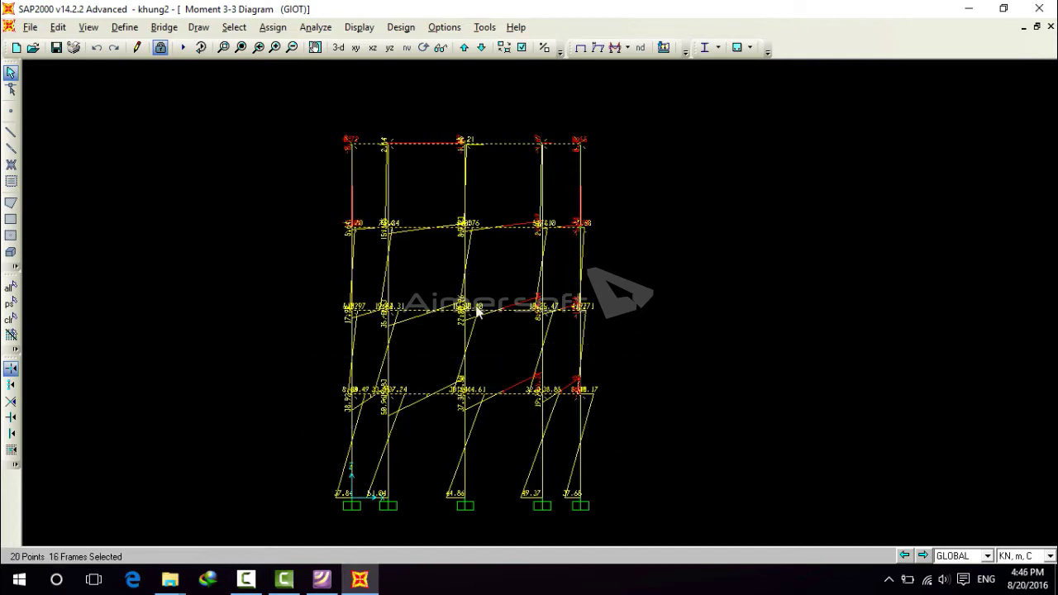
left_click(358, 27)
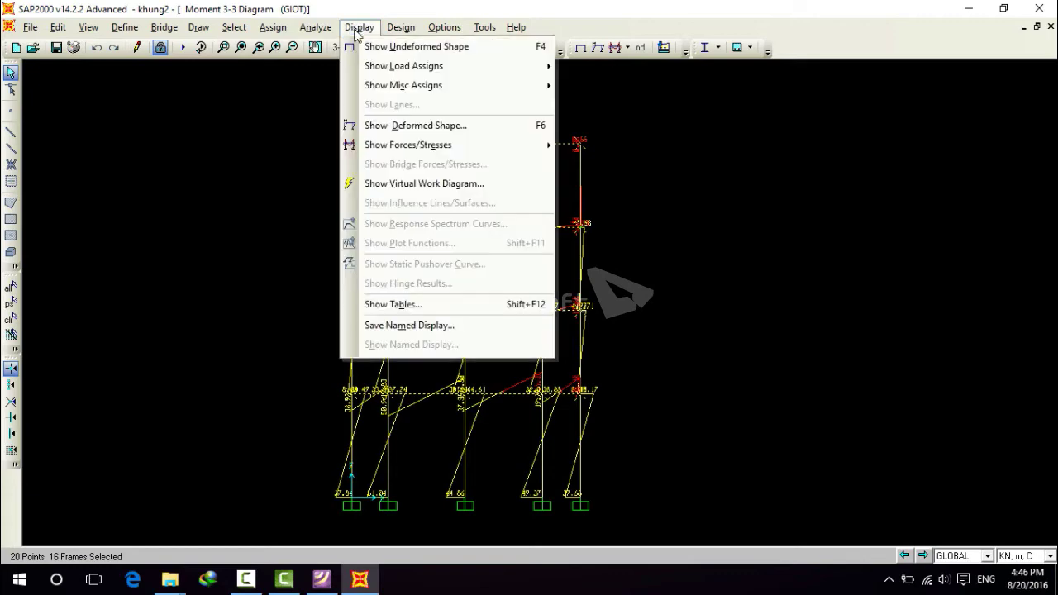
left_click(403, 305)
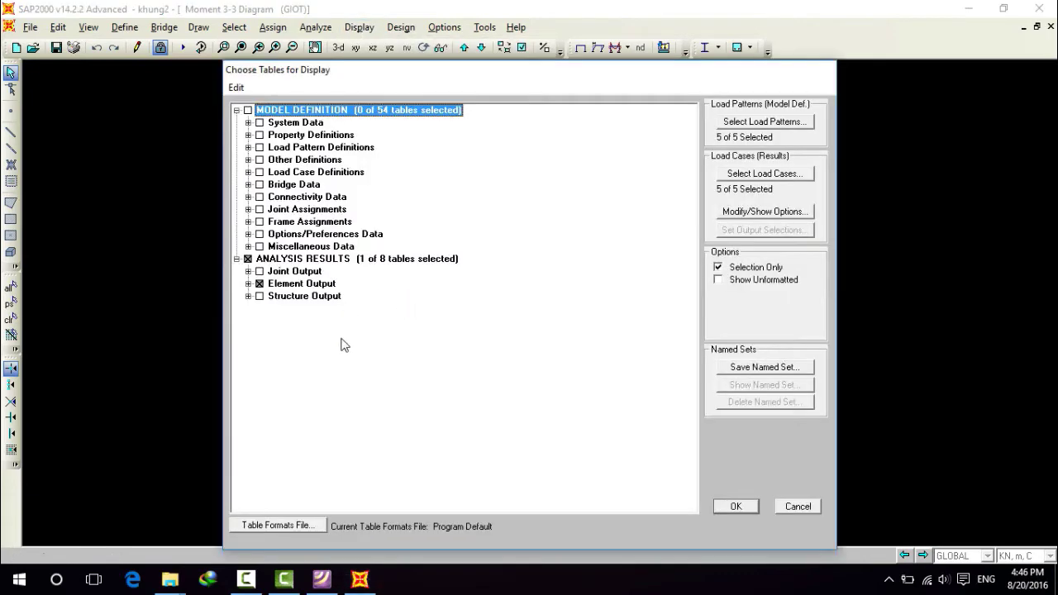
left_click(736, 505)
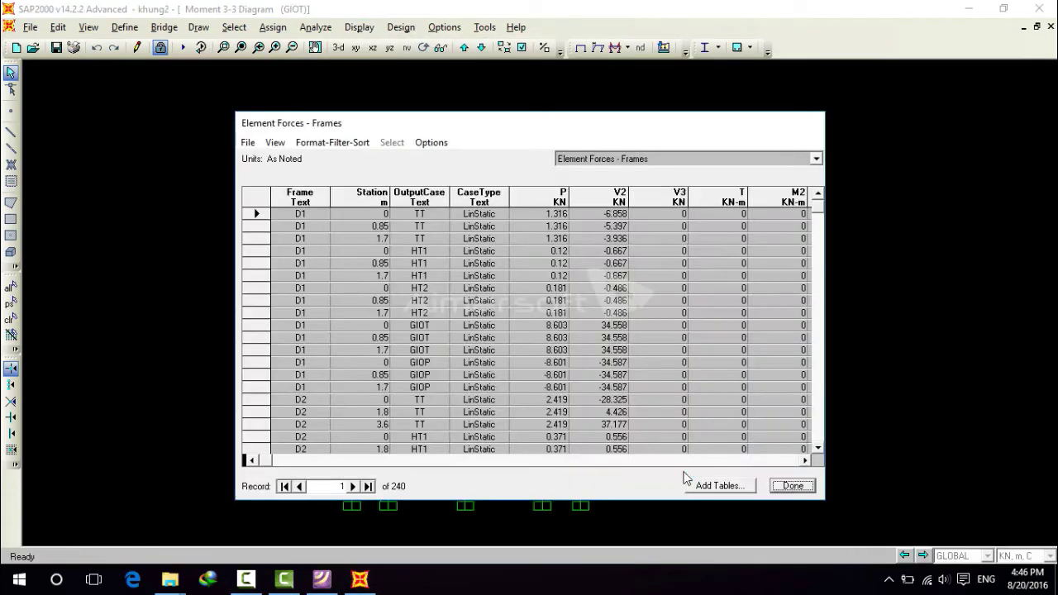
- Export the current beam Element Forces - Frames table to Excel and maximize the new workbook
left_click(249, 143)
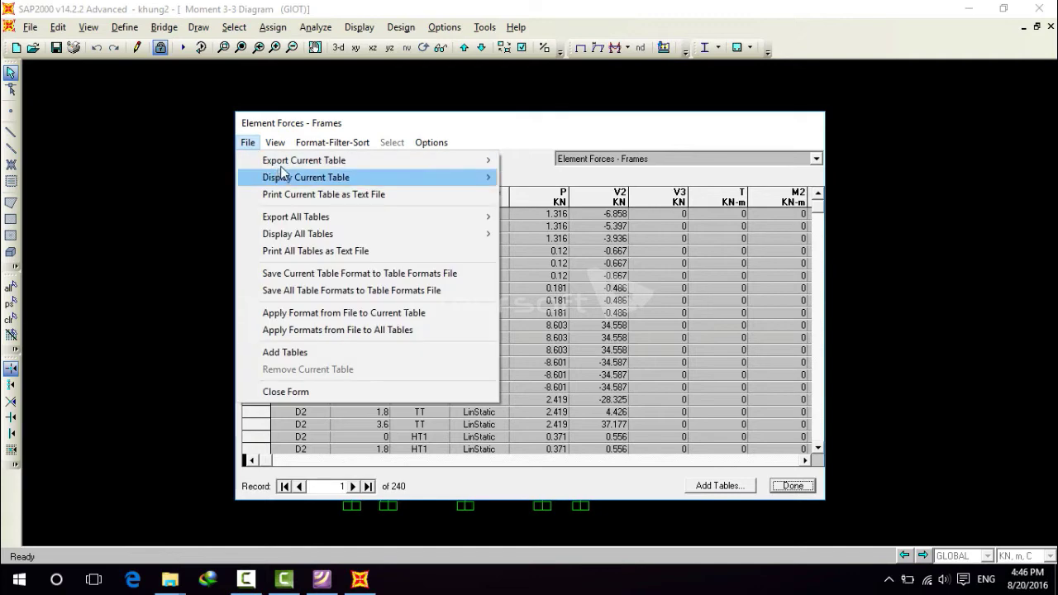
mouse_move(293, 165)
left_click(538, 160)
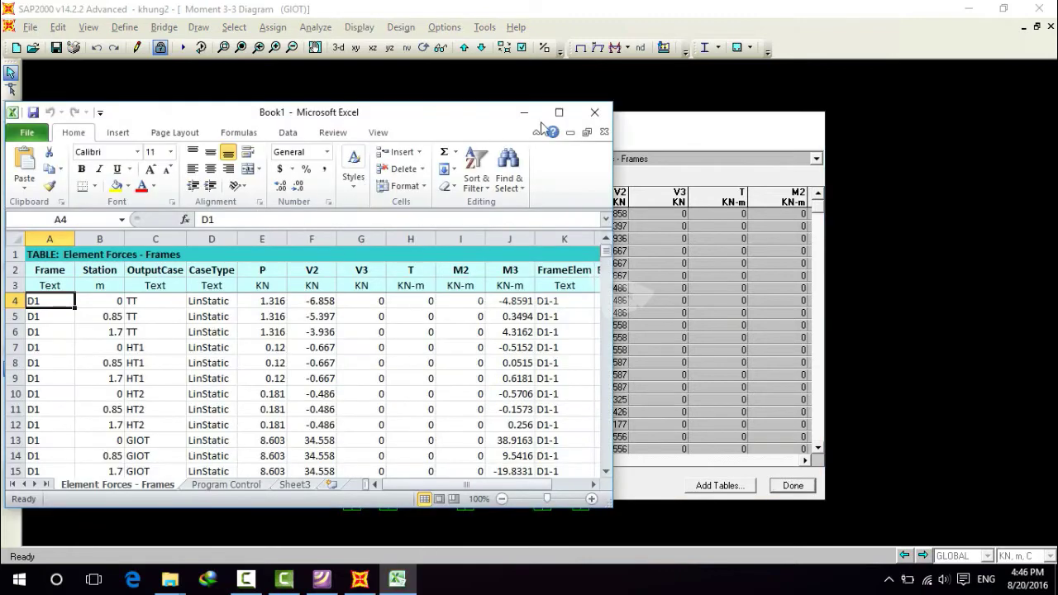
left_click(559, 111)
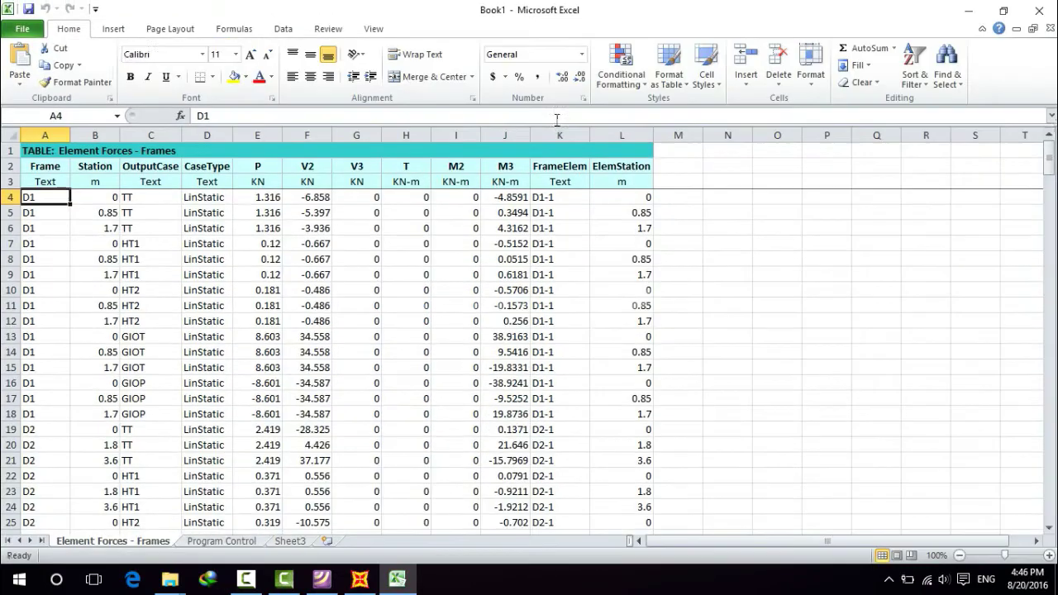
- Examine the stations and output cases listed for beam D1 in the exported table
left_click(113, 200)
left_click(100, 225)
left_click(106, 243)
left_click(104, 259)
left_click(103, 290)
left_click_drag(141, 200, 145, 410)
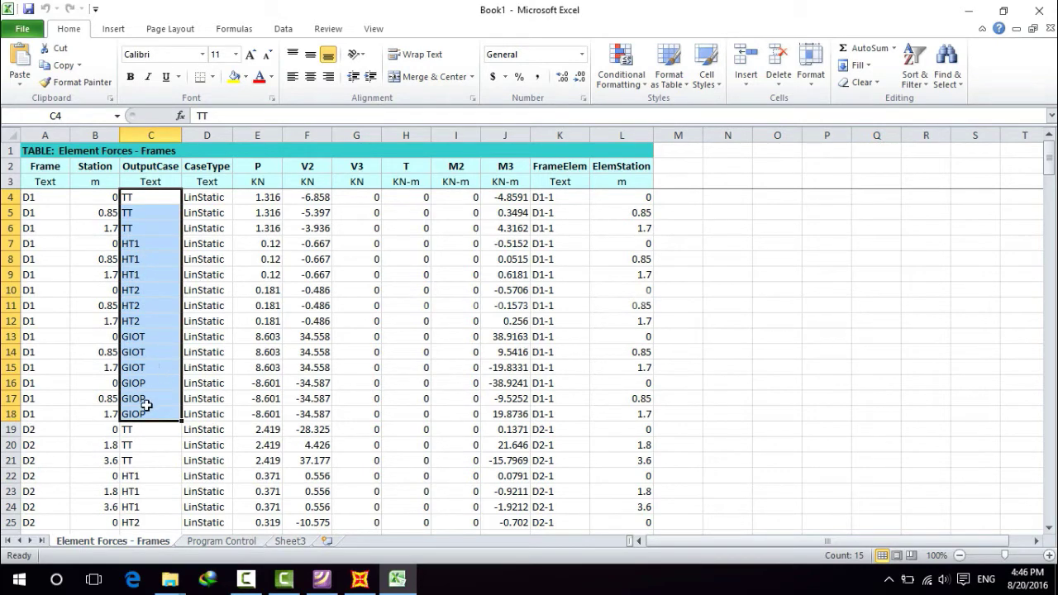
left_click(327, 431)
- Save the exported workbook to the Desktop as noilucdam, then close it and the beam forces table
left_click(23, 28)
left_click(35, 91)
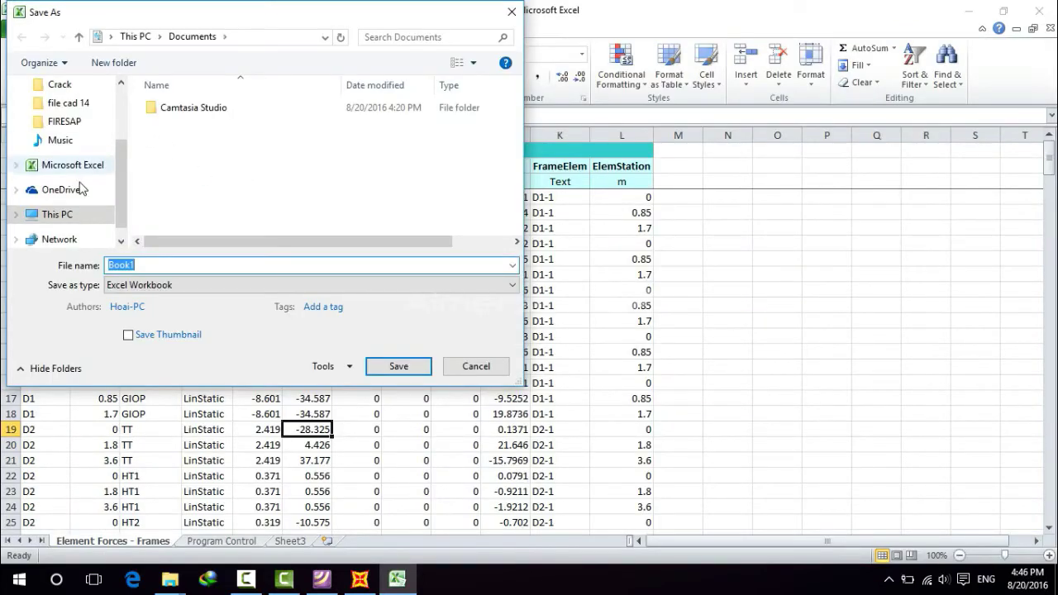
left_click_drag(125, 184, 124, 115)
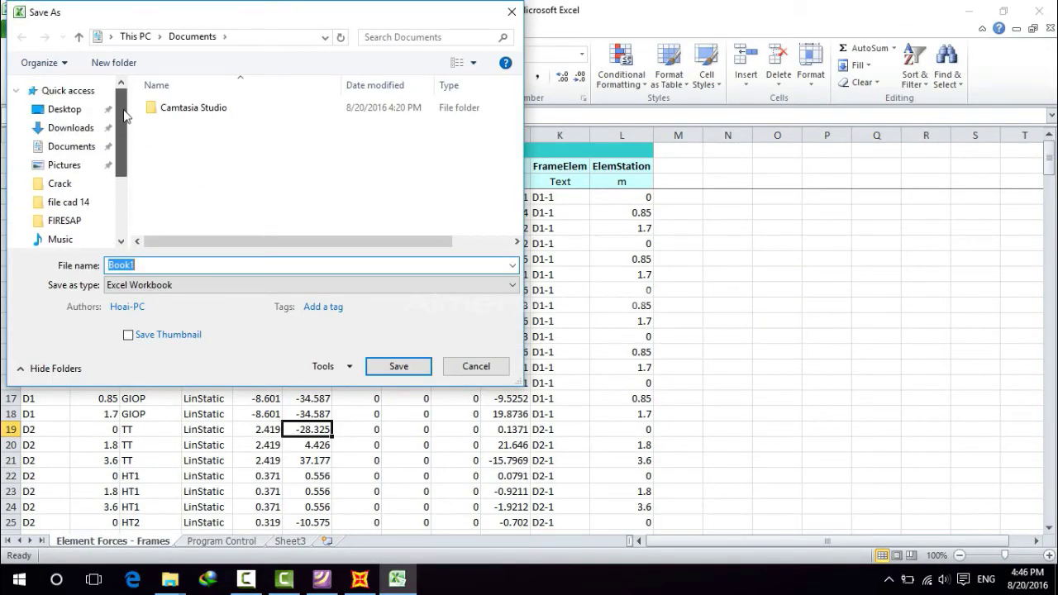
left_click(72, 109)
left_click(158, 264)
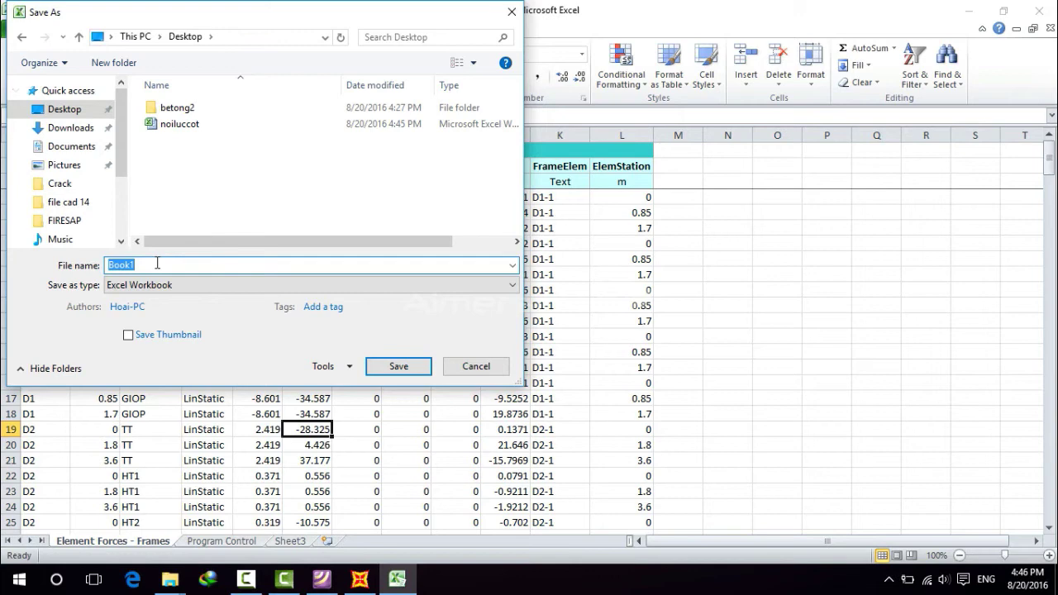
type("noilucdam")
left_click(384, 367)
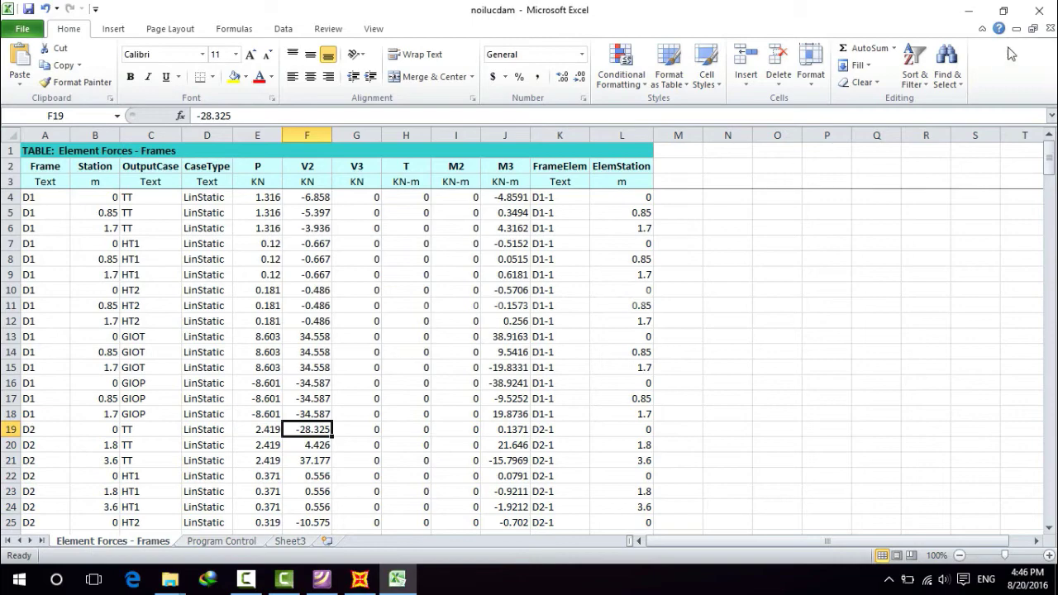
left_click(1039, 10)
left_click(792, 486)
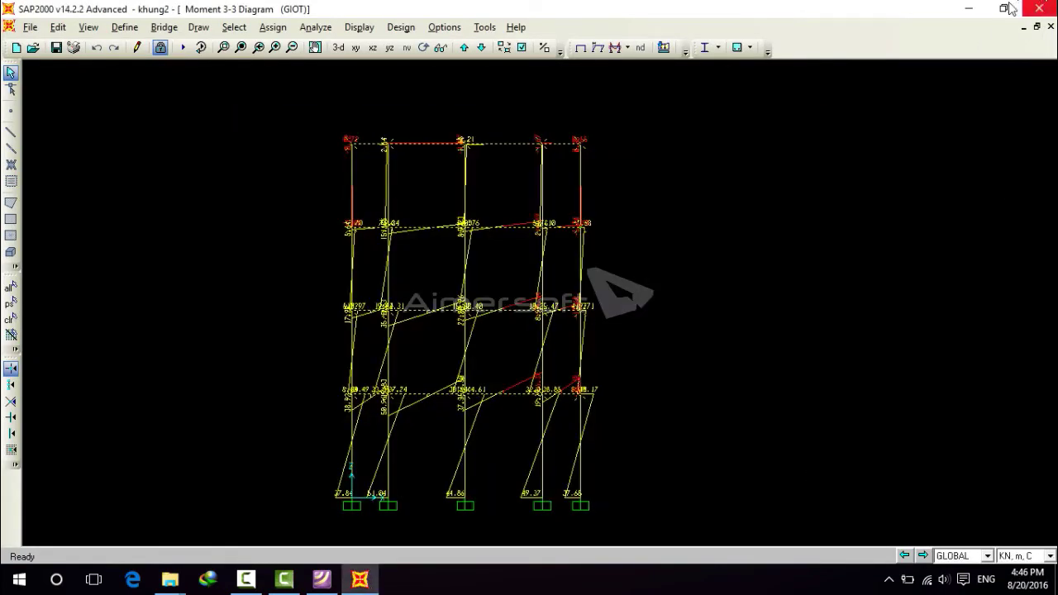
- Open the tohopnl workbook from the betong2 folder on the Desktop and clear columns A to L of the Dữ liệu cột sheet
left_click(971, 8)
left_click(147, 118)
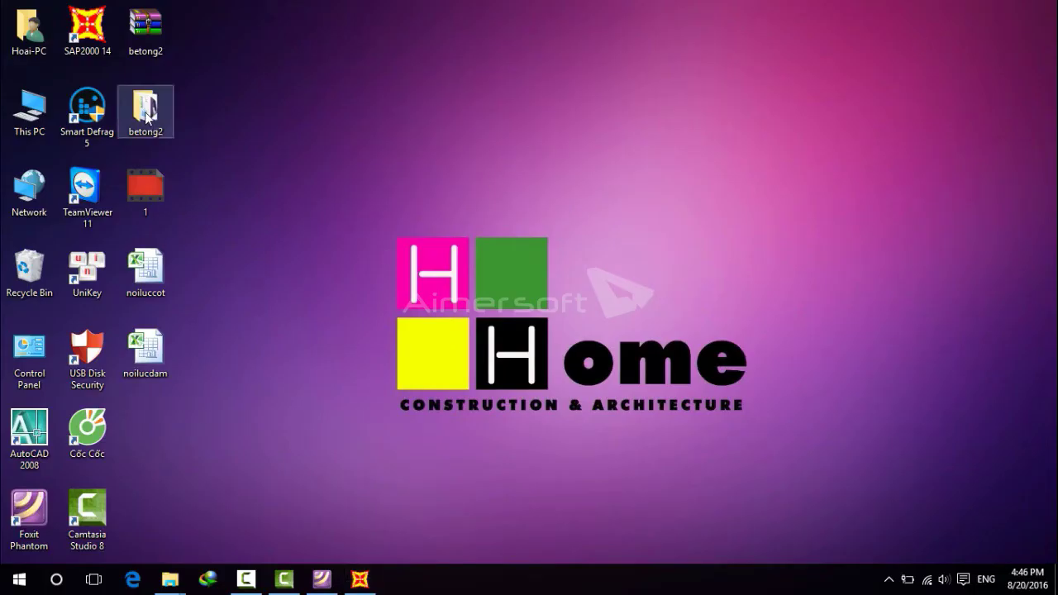
double_click(157, 117)
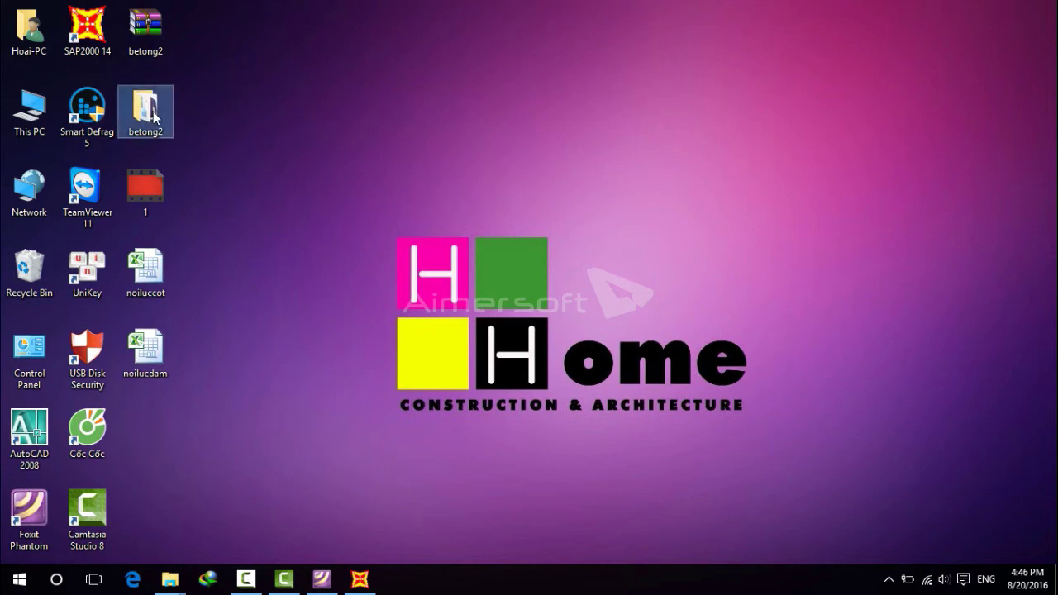
double_click(176, 150)
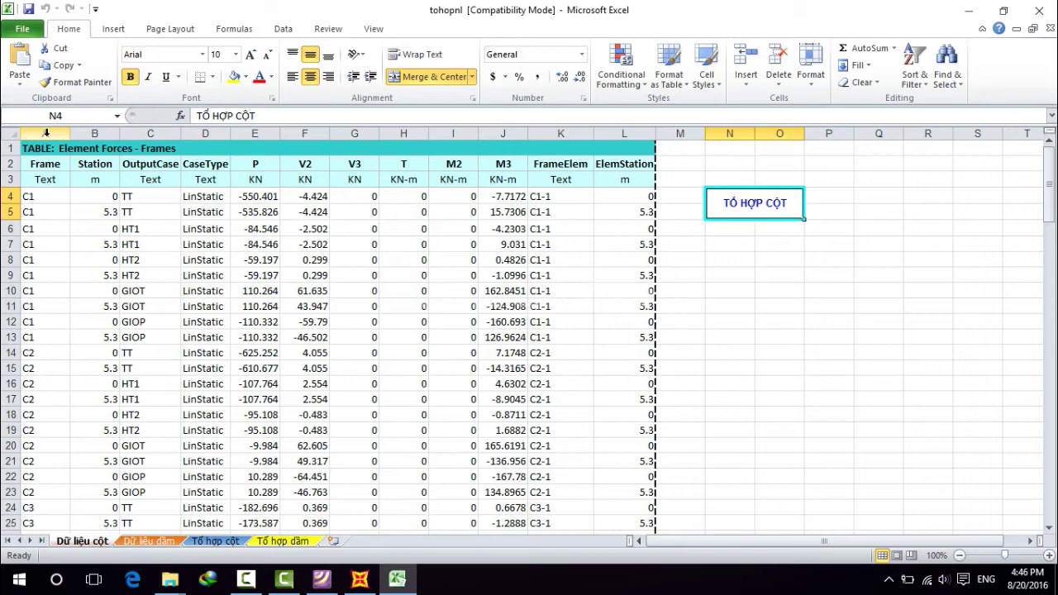
left_click_drag(43, 133, 605, 159)
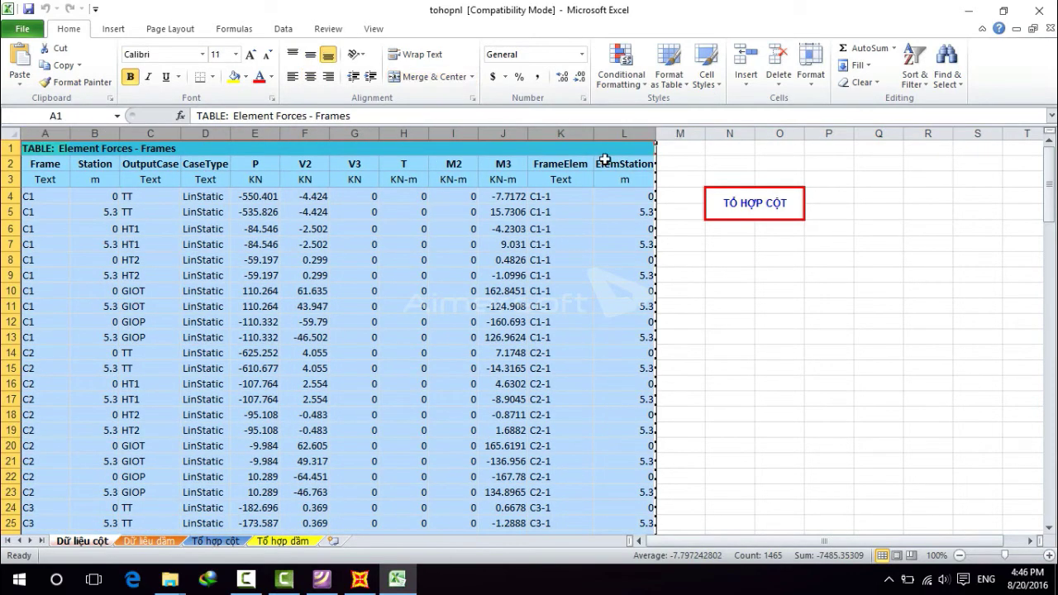
key("Delete")
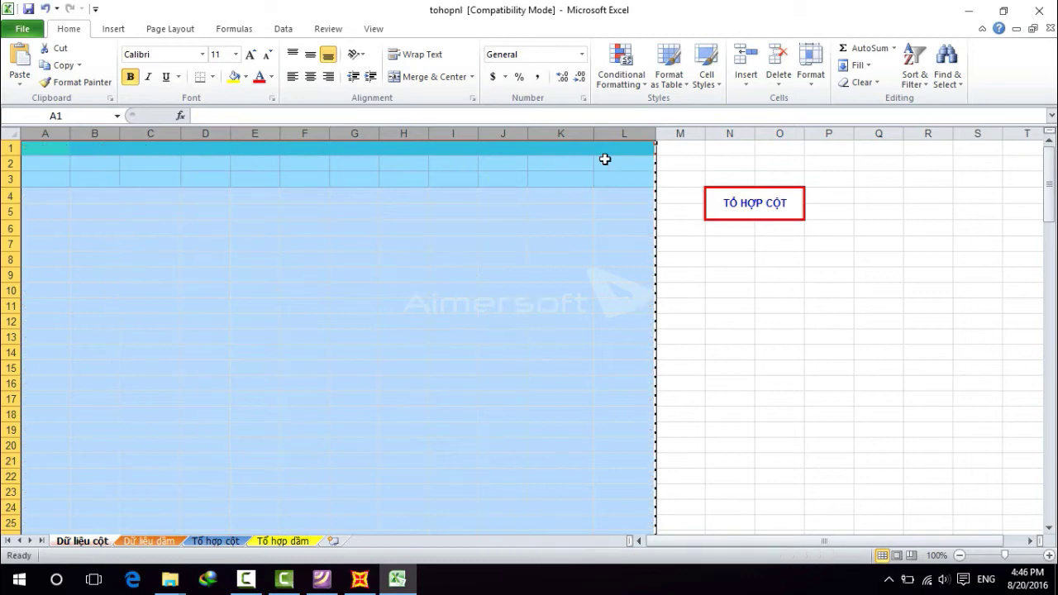
- Open the noiluccot workbook from the Desktop and copy columns A to L of its Element Forces - Frames sheet
left_click(968, 9)
left_click(790, 12)
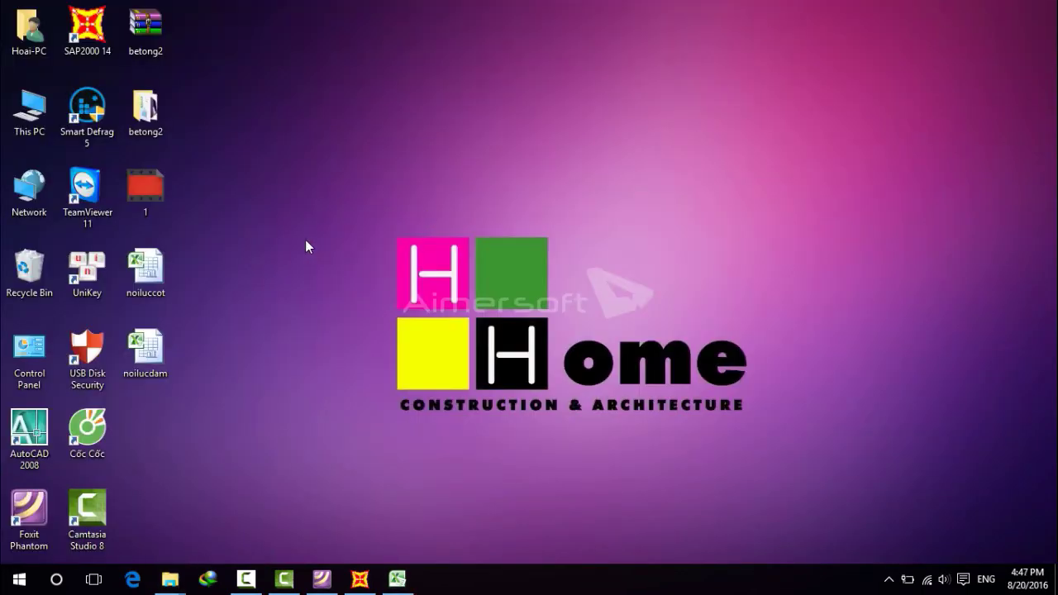
double_click(146, 289)
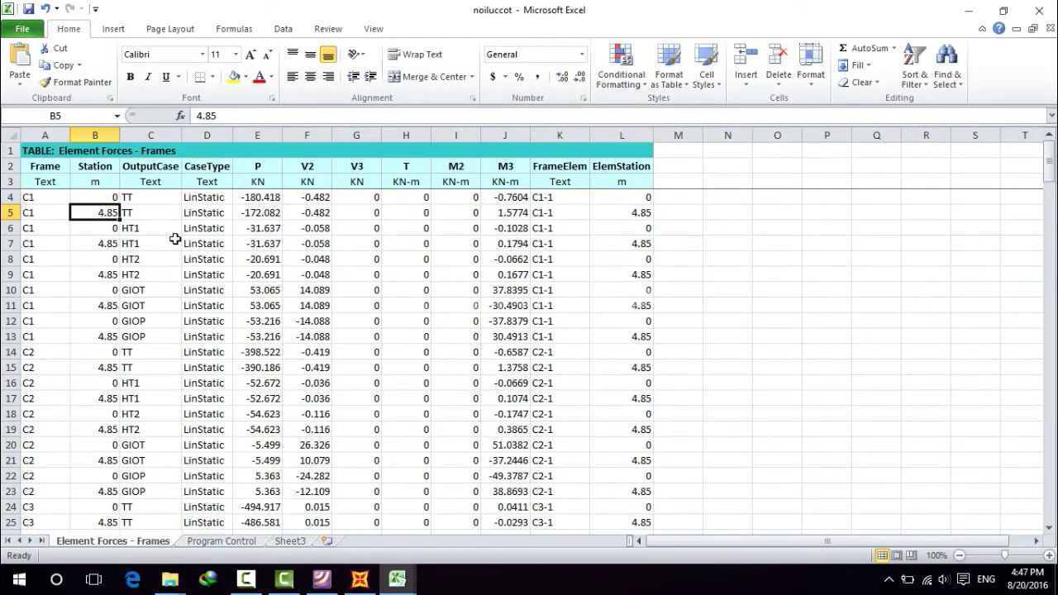
left_click(404, 581)
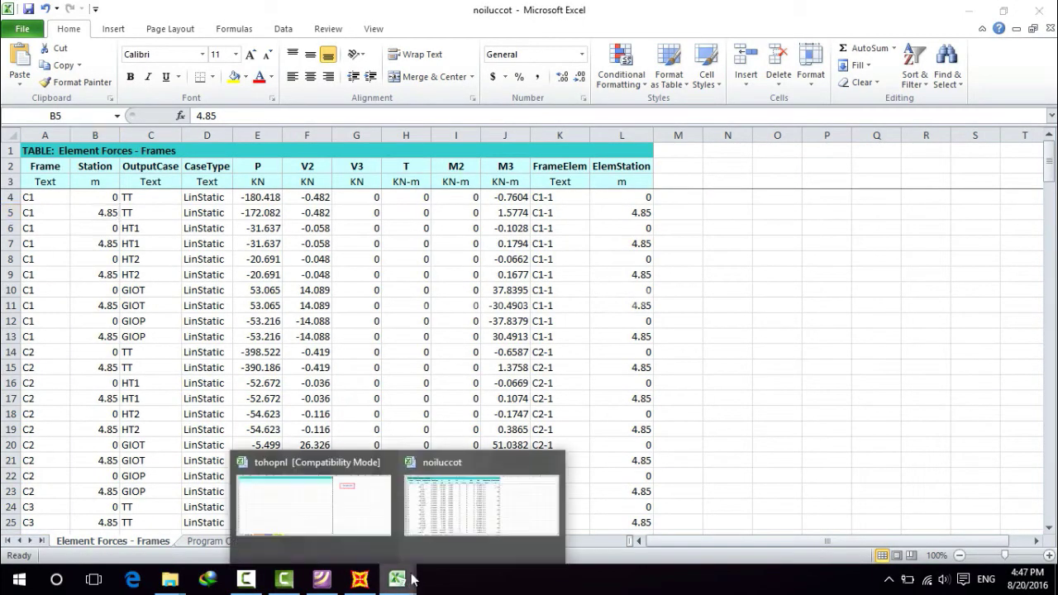
left_click(436, 498)
left_click_drag(51, 136, 605, 166)
key("ctrl+c")
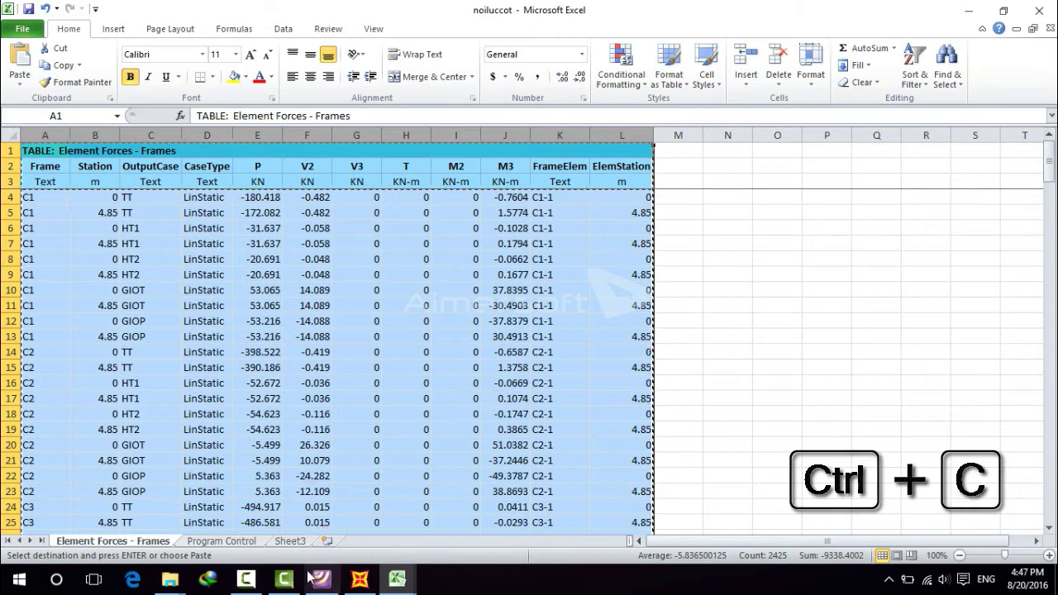
- Paste the copied column forces into the Dữ liệu cột sheet of the tohopnl workbook, starting at cell A1
left_click(396, 578)
left_click(310, 512)
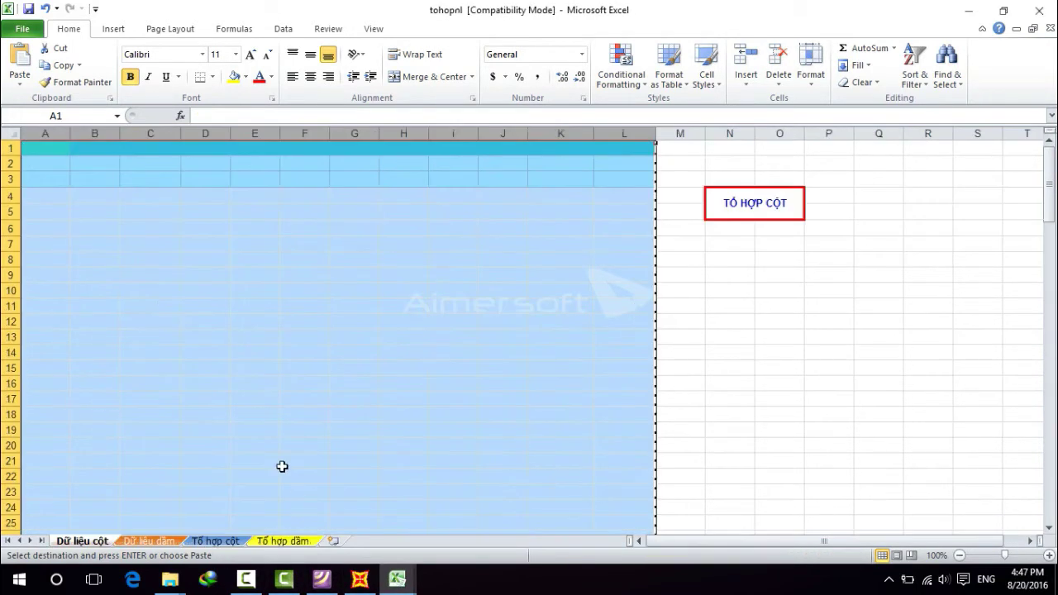
left_click(50, 150)
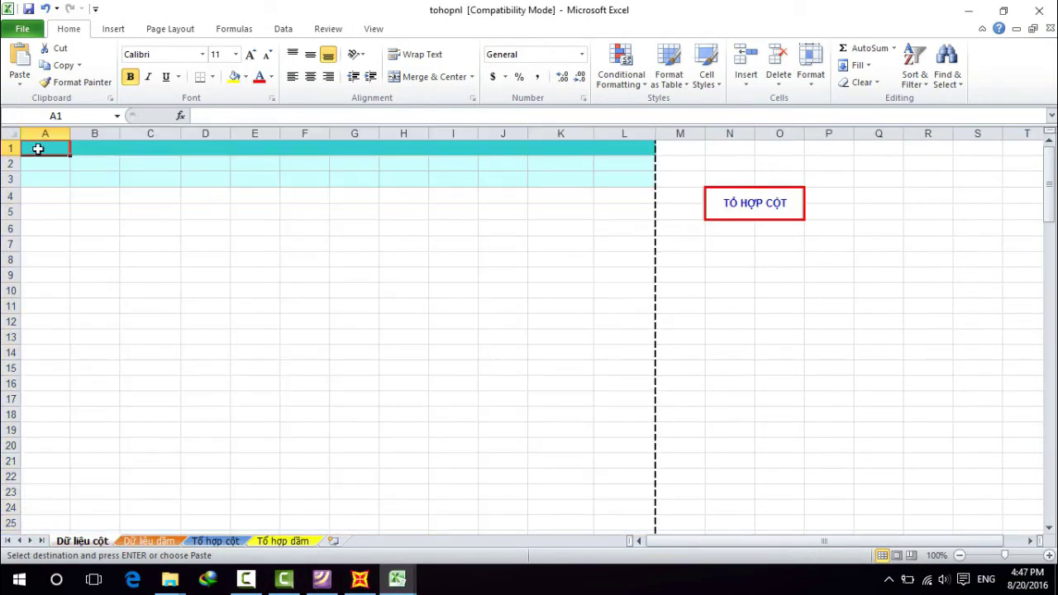
key("ctrl+v")
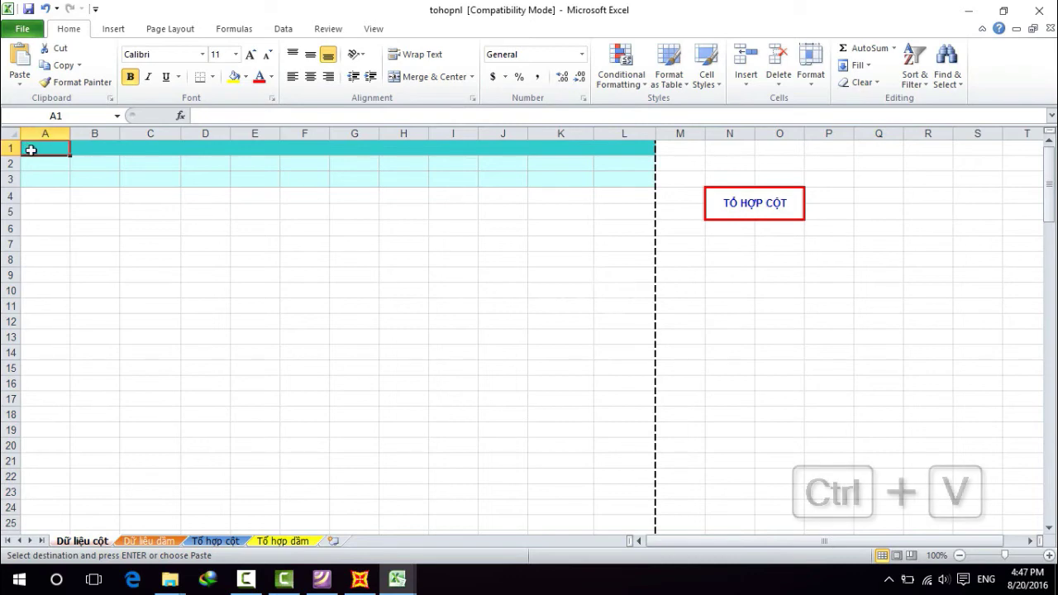
scroll(321, 325, "down", 3)
scroll(216, 510, "up", 3)
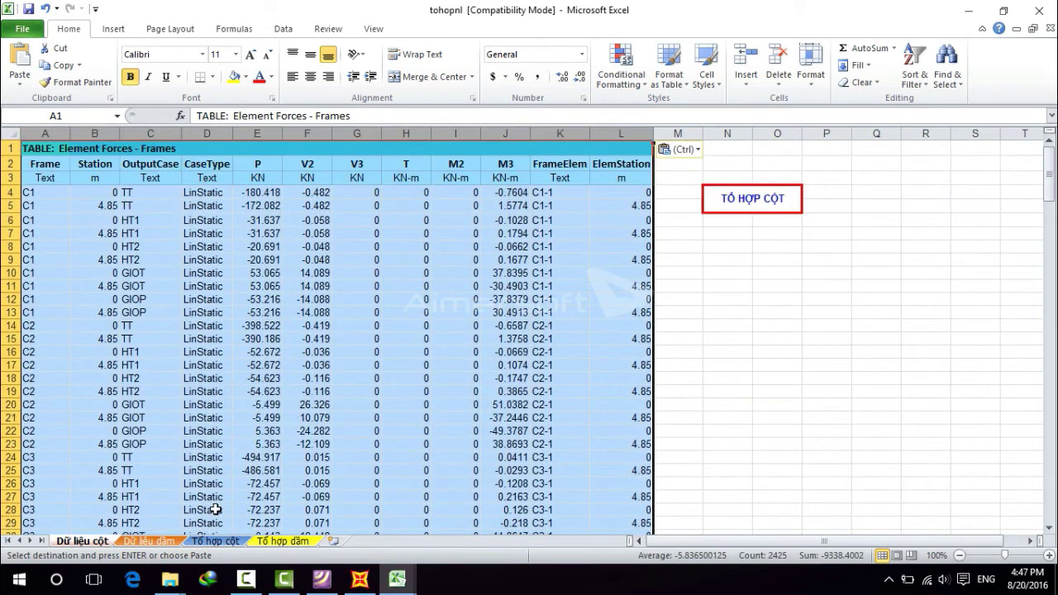
- Open the column combination table from the data sheet and examine its load cases and basic combinations for all column elements
left_click(733, 195)
left_click(748, 202)
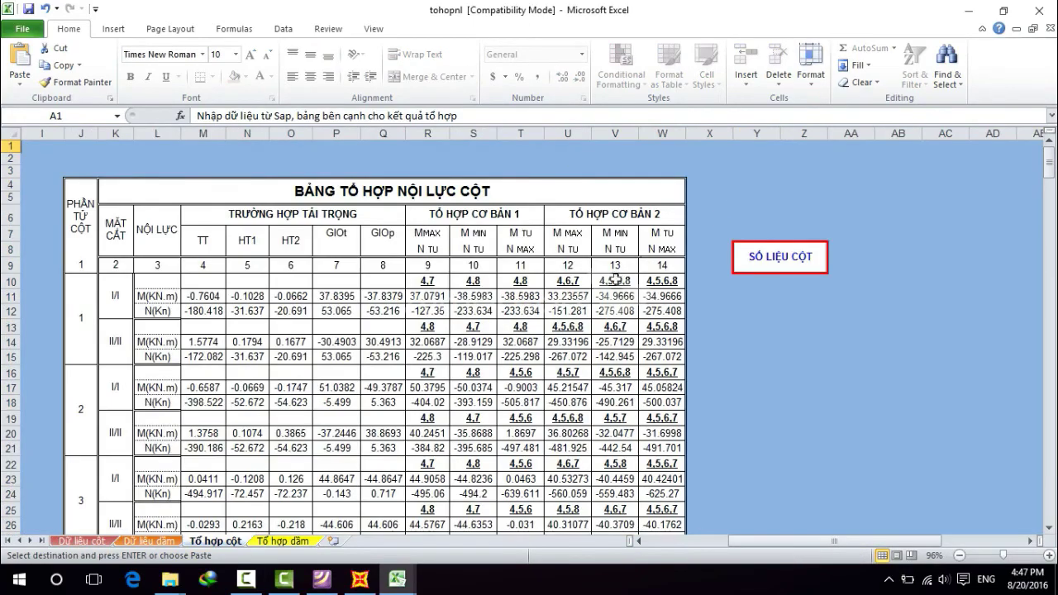
scroll(616, 280, "down", 13)
scroll(565, 295, "down", 16)
scroll(561, 298, "down", 10)
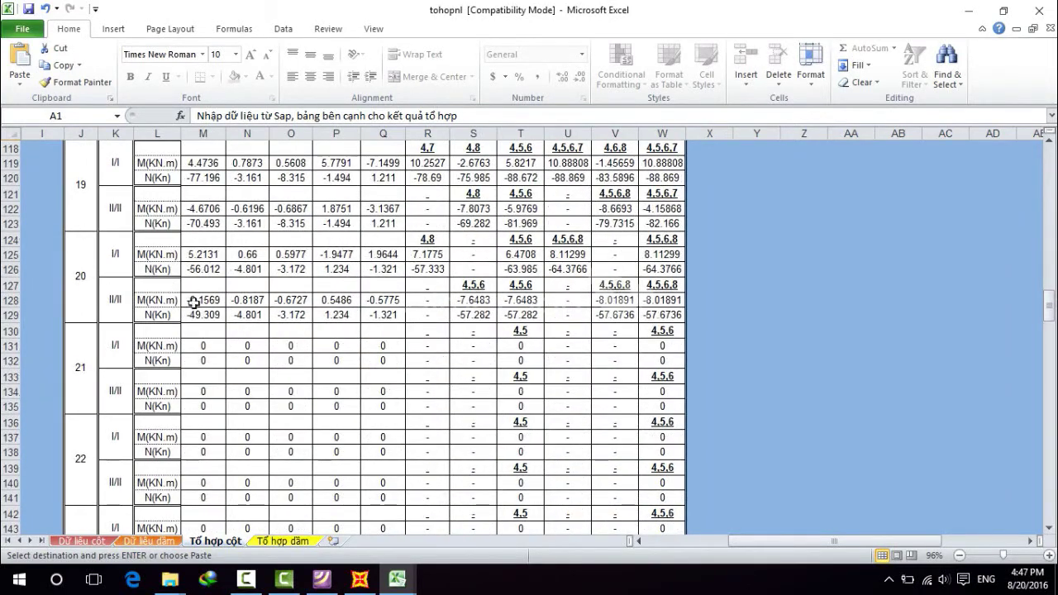
scroll(175, 289, "up", 3)
scroll(177, 327, "down", 5)
scroll(124, 323, "up", 3)
scroll(417, 269, "up", 20)
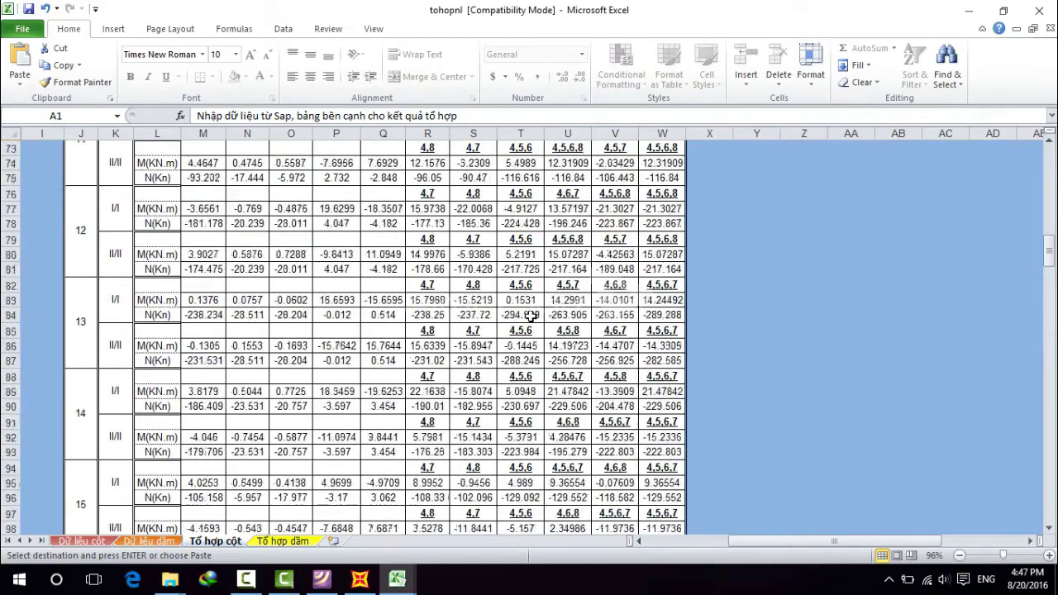
scroll(530, 317, "up", 16)
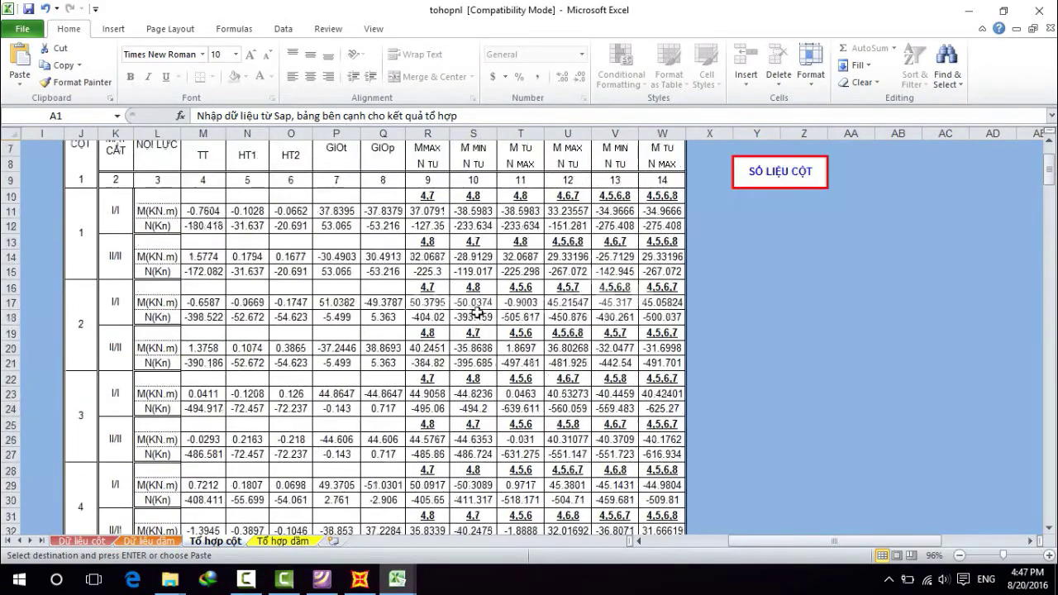
scroll(373, 299, "down", 2)
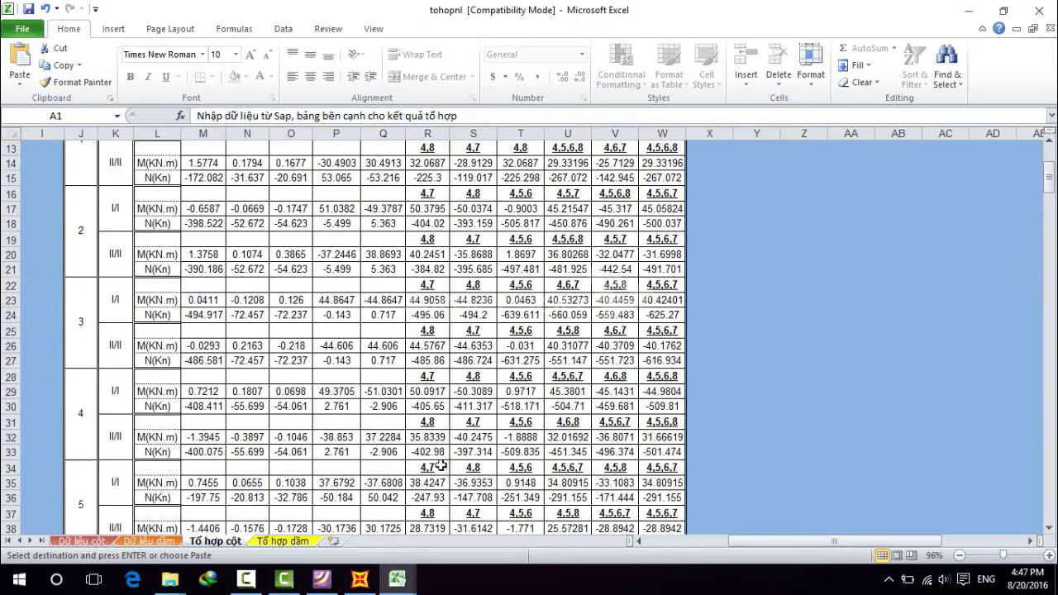
- Clear columns A to L of the Dữ liệu dầm sheet and close the noiluccot workbook
left_click(148, 540)
left_click_drag(58, 152, 619, 148)
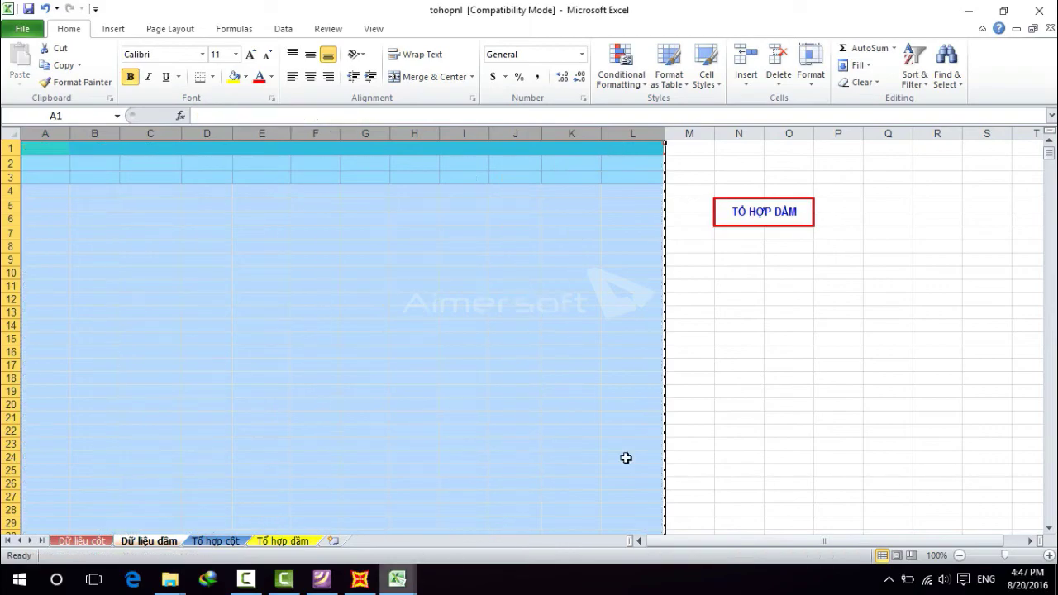
left_click(965, 11)
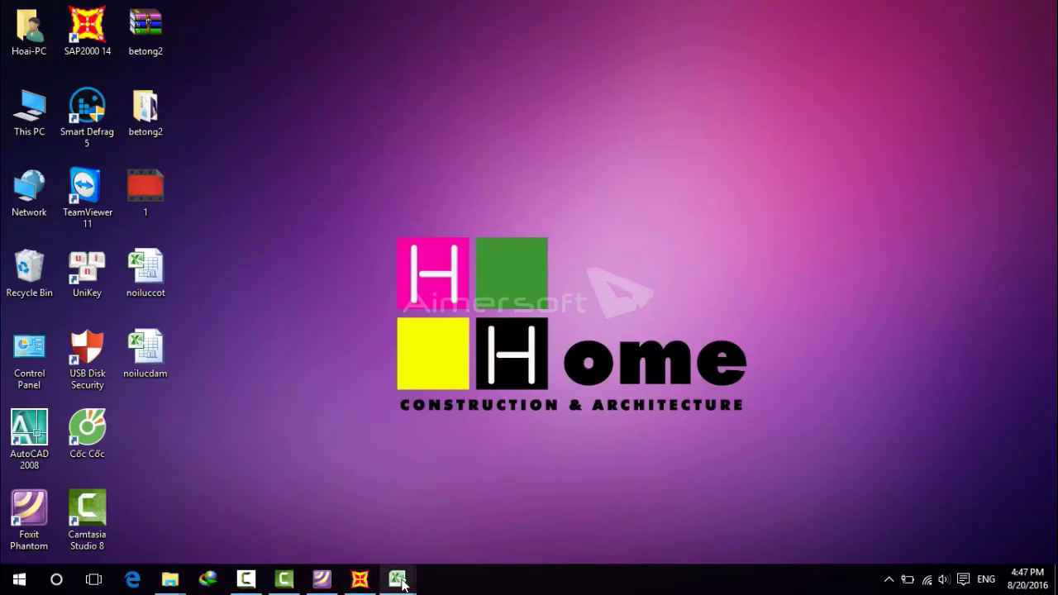
mouse_move(397, 579)
mouse_move(438, 496)
left_click(384, 472)
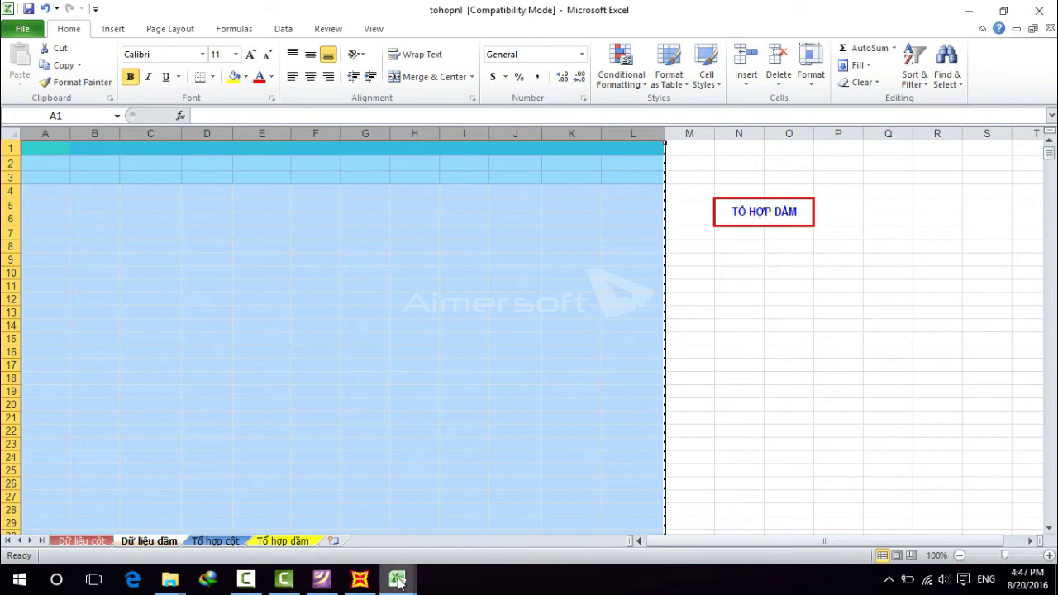
mouse_move(398, 579)
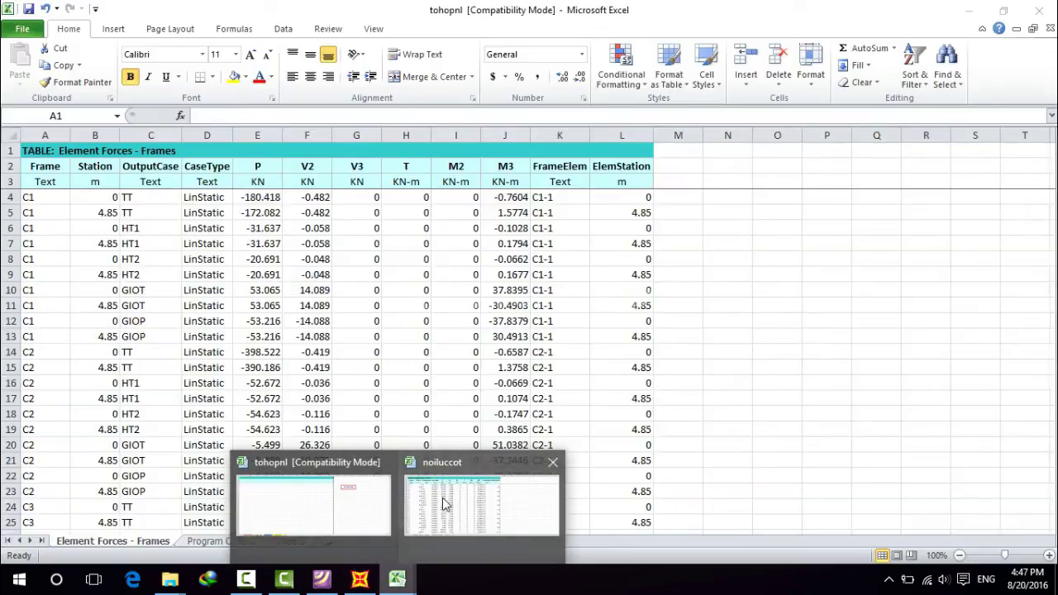
left_click(447, 506)
left_click(1039, 11)
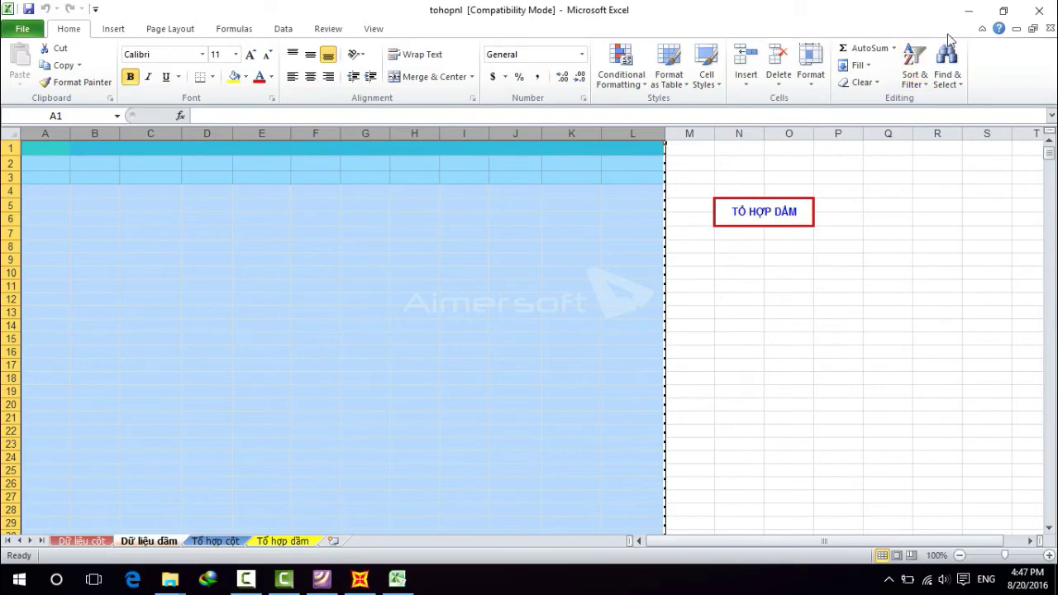
- Open the noilucdam workbook from the Desktop and copy columns A to L of its Element Forces - Frames sheet
left_click(970, 12)
double_click(145, 351)
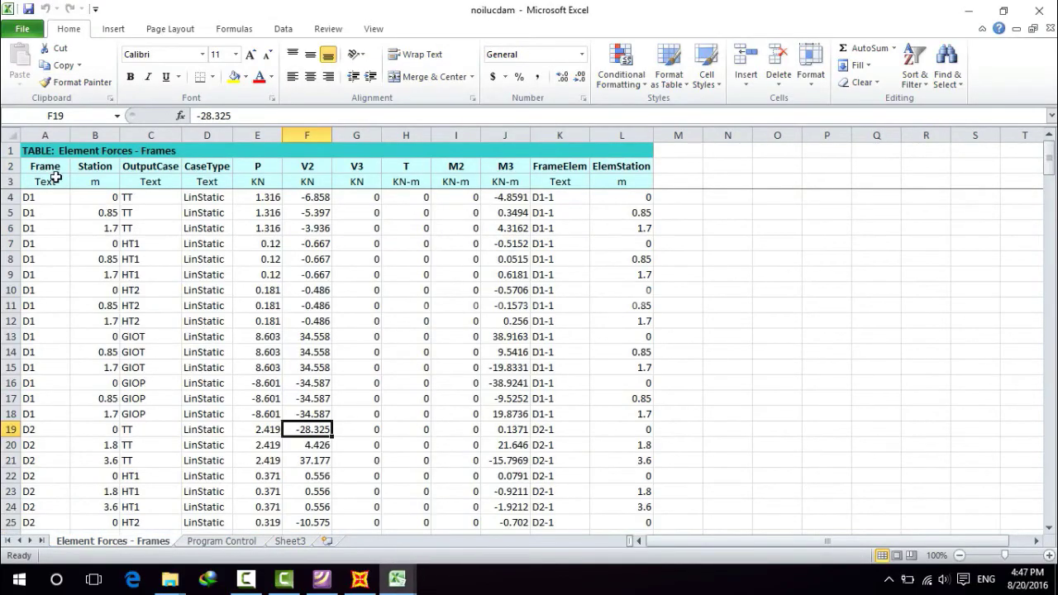
left_click_drag(46, 135, 620, 157)
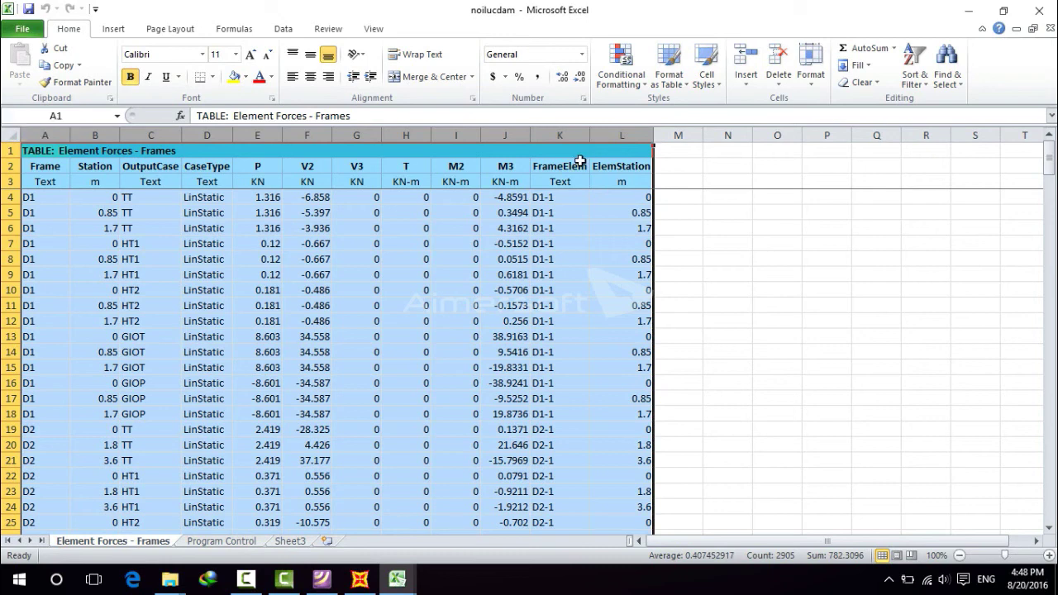
key("ctrl+c")
- Paste the copied beam forces into the Dữ liệu dầm sheet of the tohopnl workbook, starting at cell A1
left_click(396, 579)
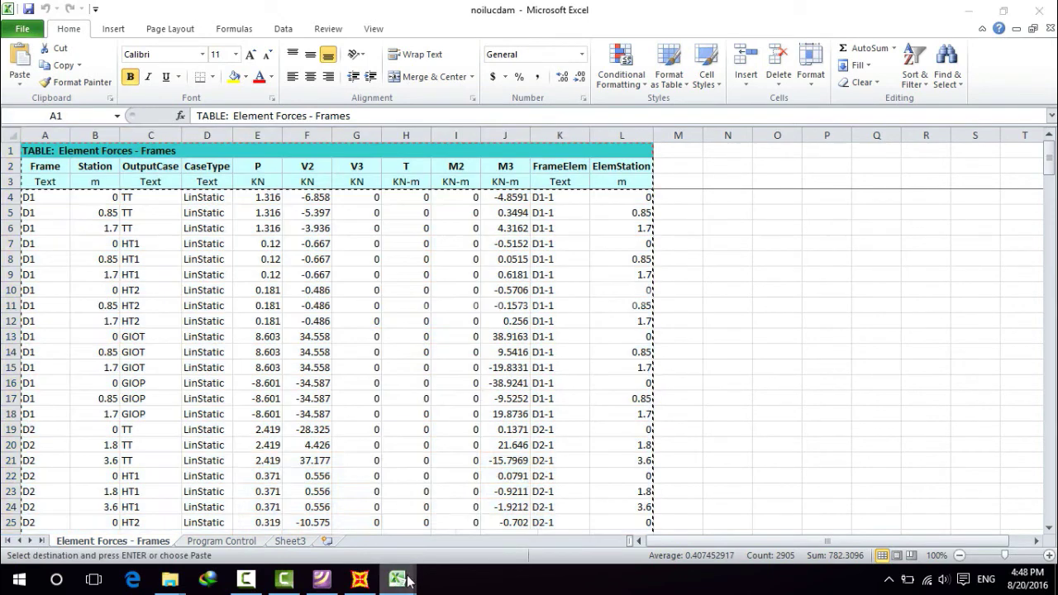
left_click(322, 484)
left_click(275, 324)
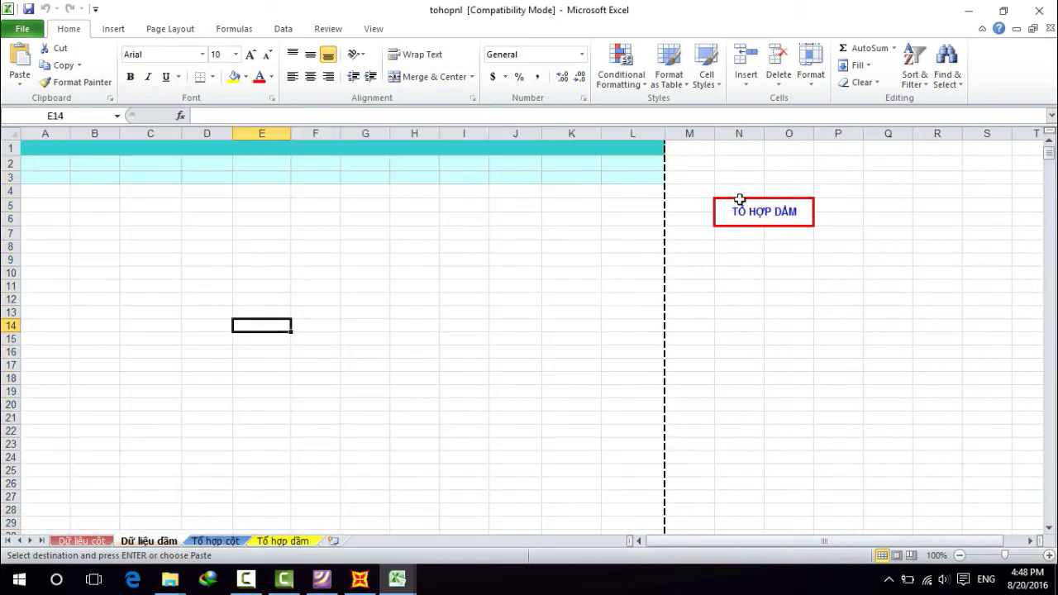
left_click(60, 147)
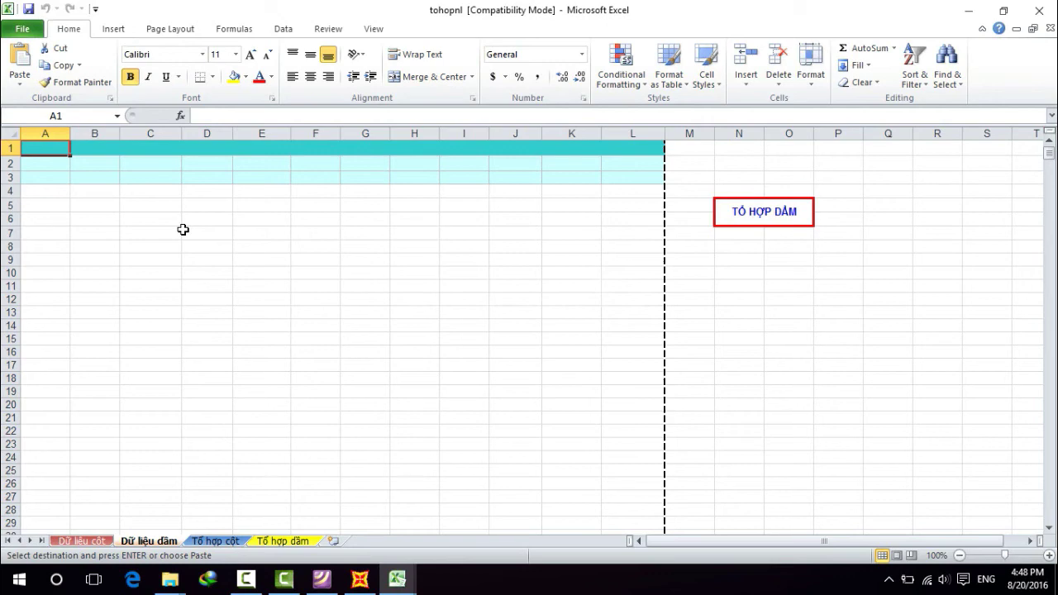
key("ctrl+v")
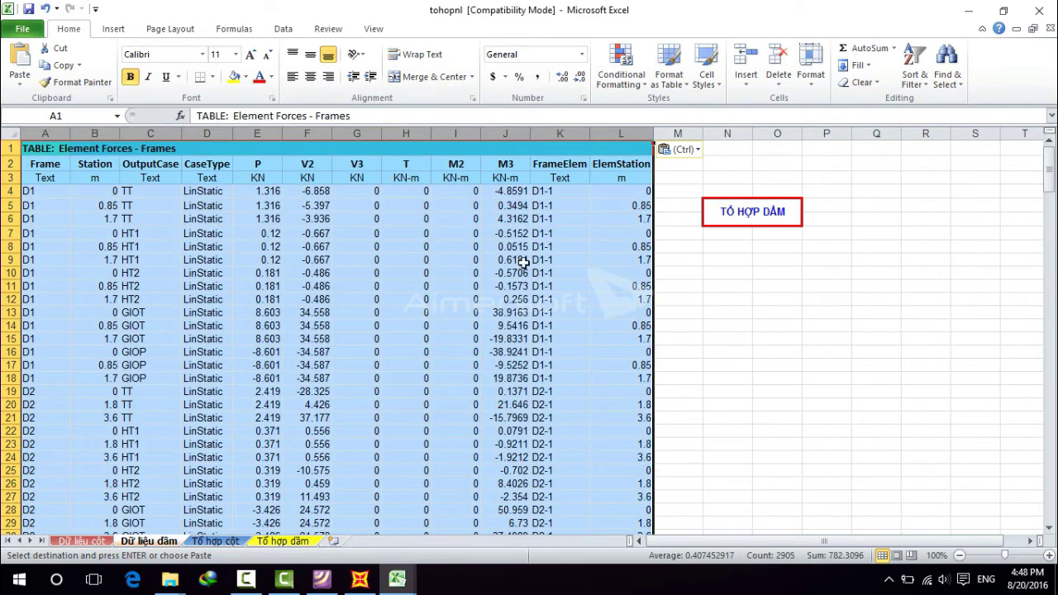
left_click(714, 276)
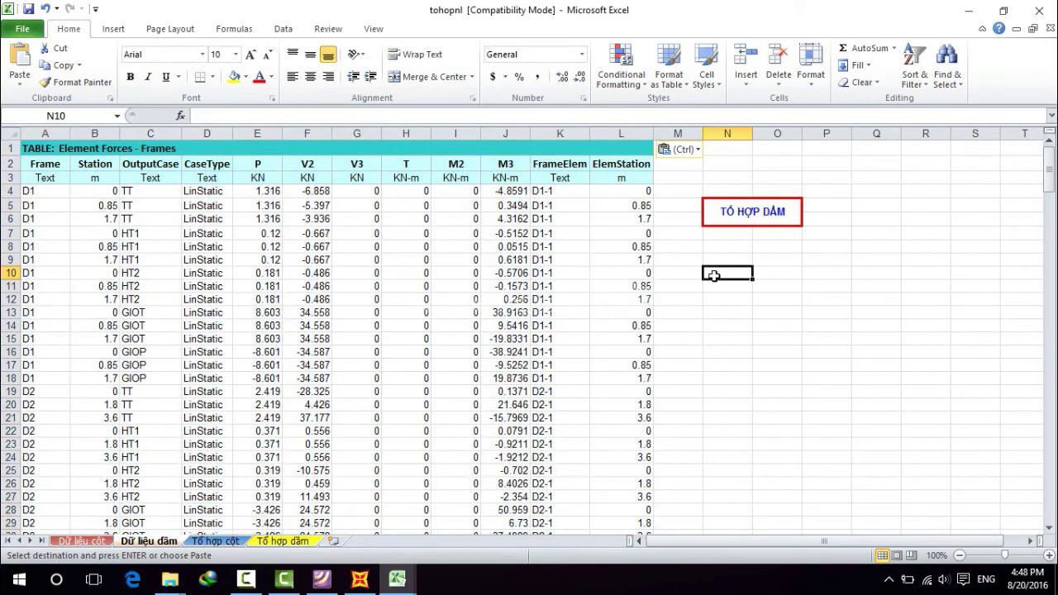
- Open the beam combination table from the data sheet, then look over the column results on the Tổ hợp cột sheet
left_click(747, 214)
scroll(686, 309, "down", 3)
scroll(578, 372, "up", 3)
left_click(233, 541)
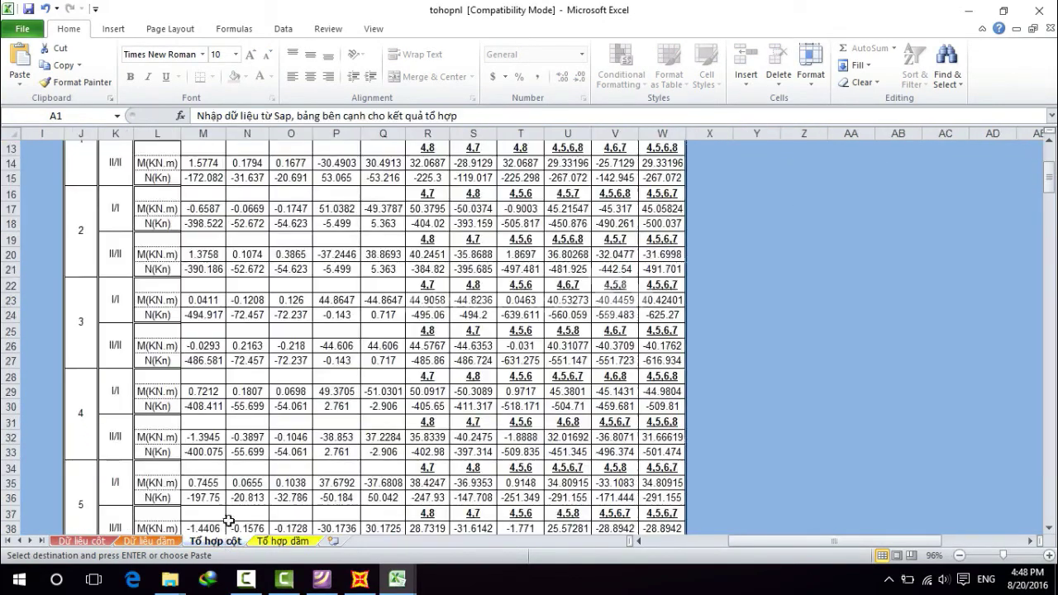
scroll(207, 307, "up", 5)
scroll(486, 207, "down", 15)
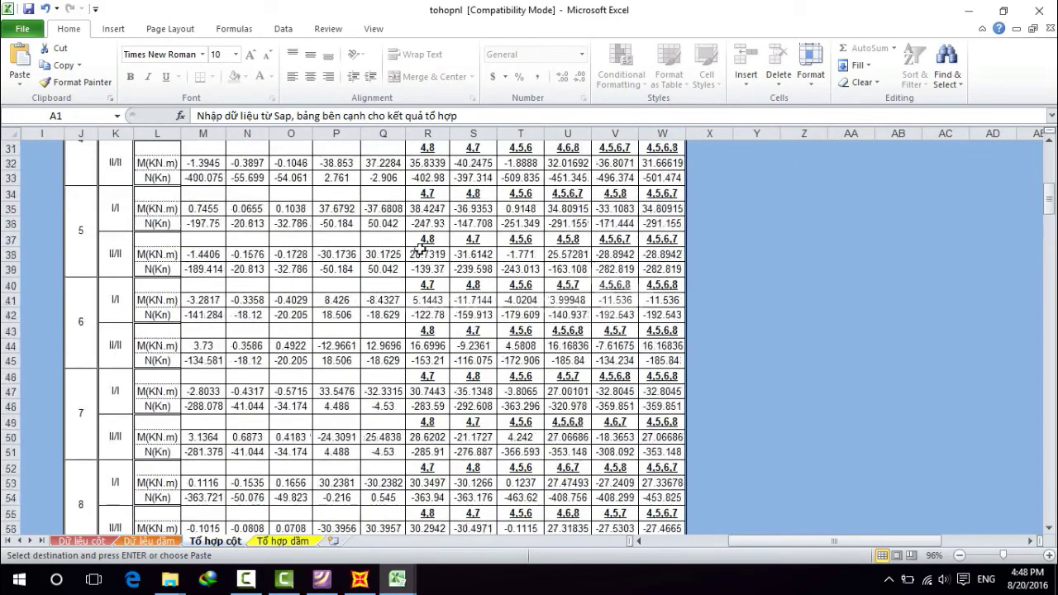
- Examine the moments and shear forces in the load cases and basic combinations of the beam elements on the Tổ hợp dầm sheet
left_click(281, 541)
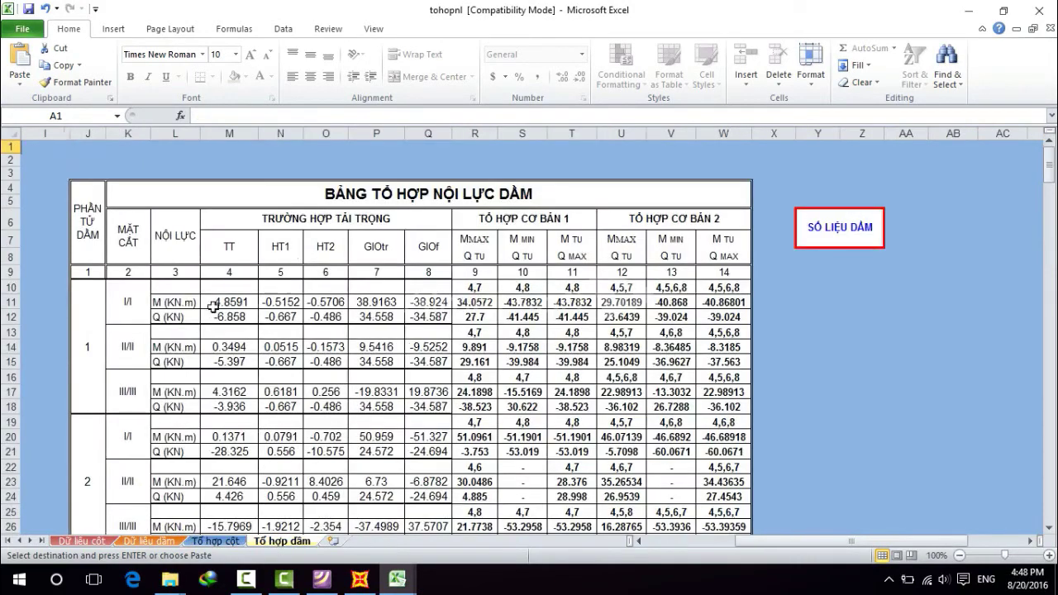
scroll(473, 322, "down", 3)
scroll(326, 312, "down", 7)
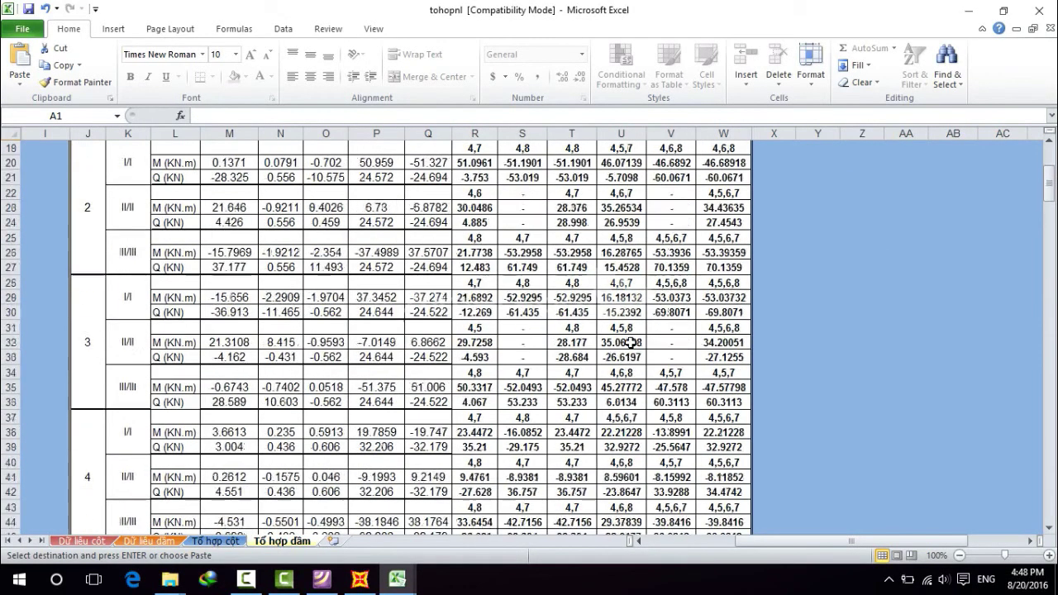
scroll(571, 371, "down", 7)
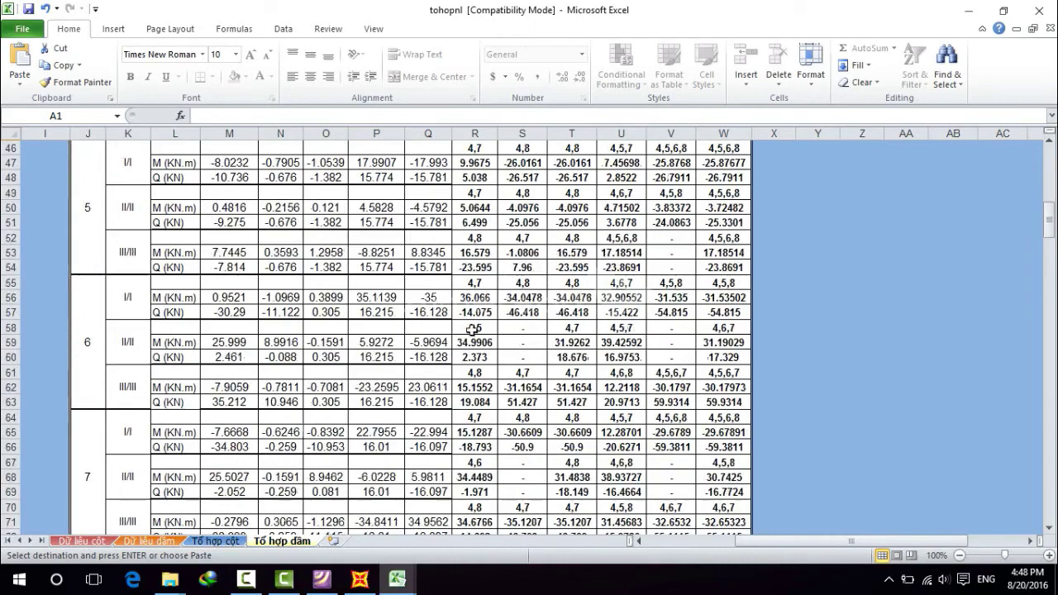
scroll(529, 379, "up", 5)
scroll(529, 378, "up", 12)
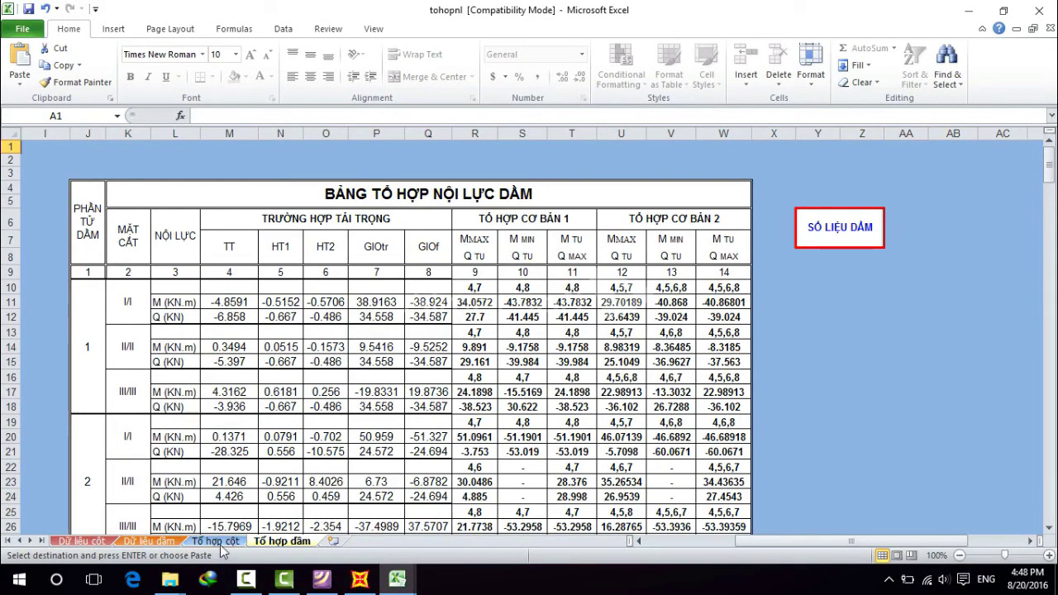
scroll(384, 372, "down", 13)
scroll(375, 401, "down", 1)
scroll(374, 402, "up", 14)
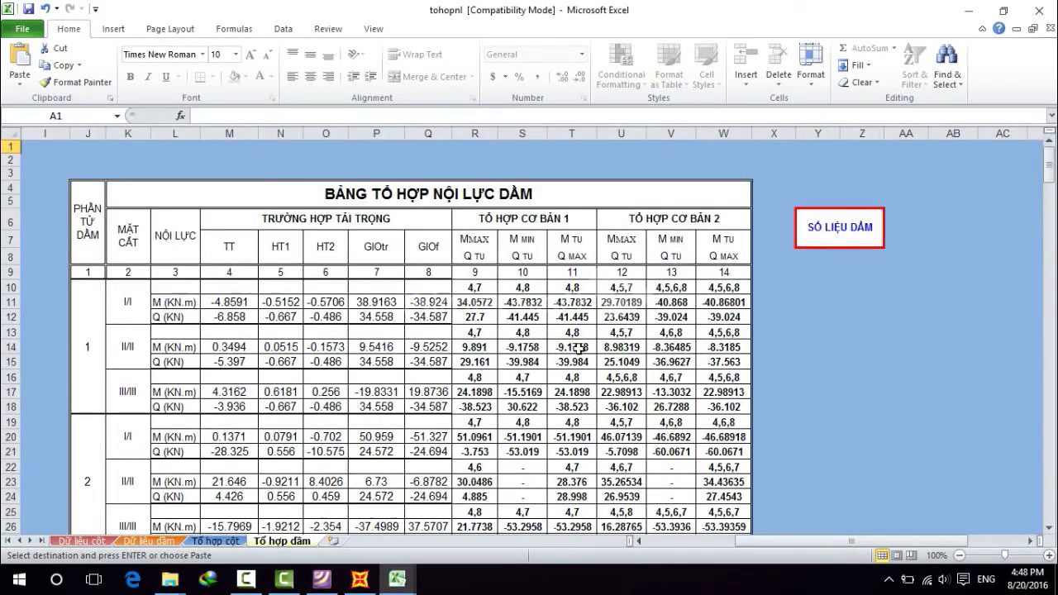